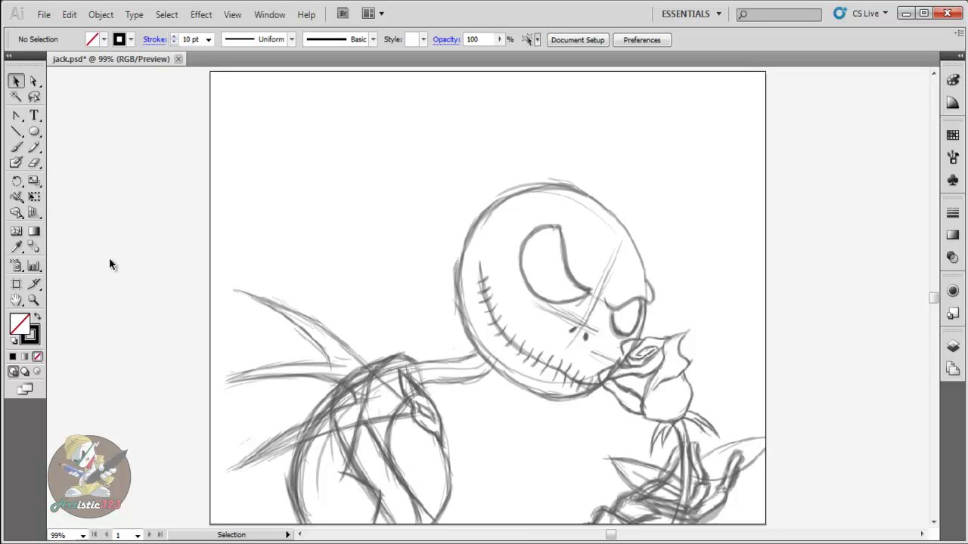
Activate the Paintbrush tool, then check the layer list and the available width profiles and brush definitions.
{"action": "key", "text": "b"}
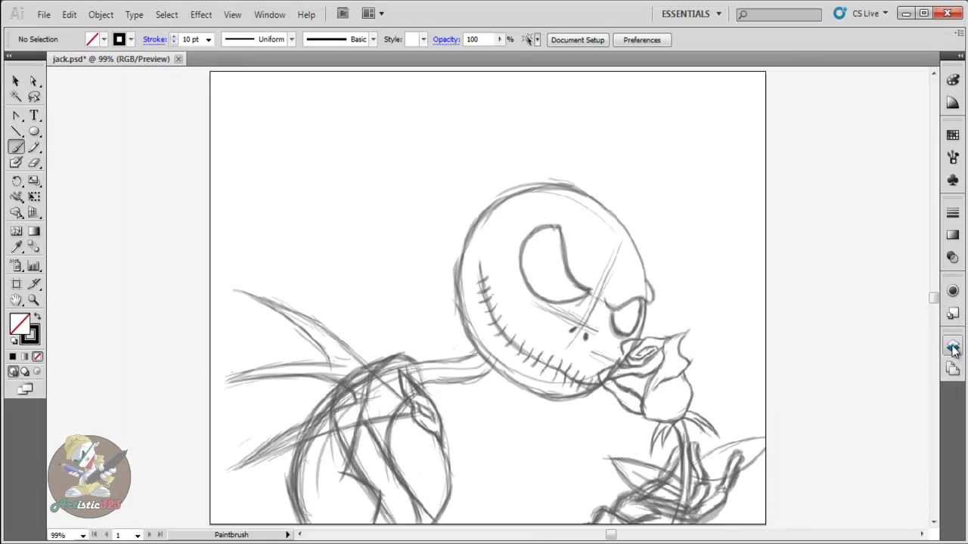
{"action": "left_click", "coordinate": [953, 344]}
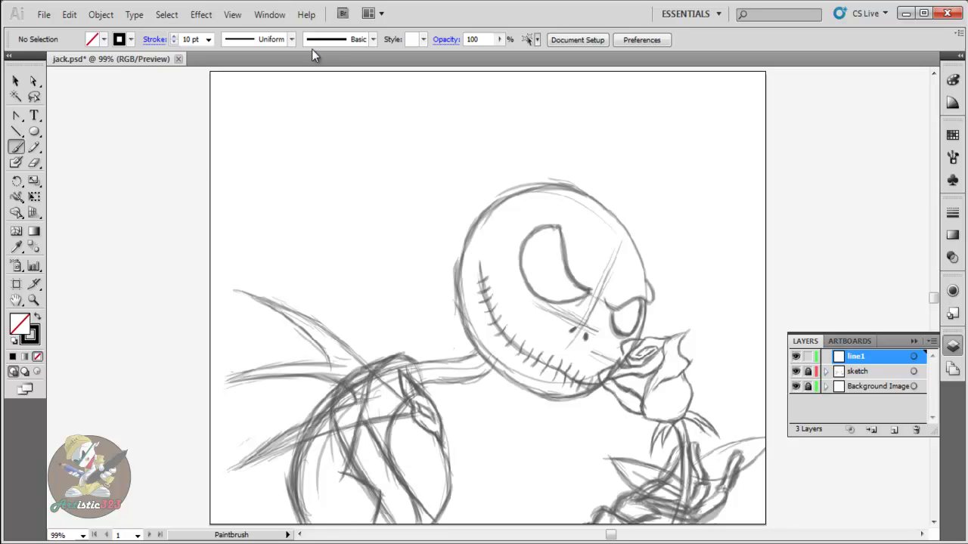
{"action": "left_click", "coordinate": [291, 39]}
{"action": "left_click", "coordinate": [372, 41]}
Open the 6d Art Pen Brushes library from the Wacom 6D Brushes collection.
{"action": "left_click", "coordinate": [954, 159]}
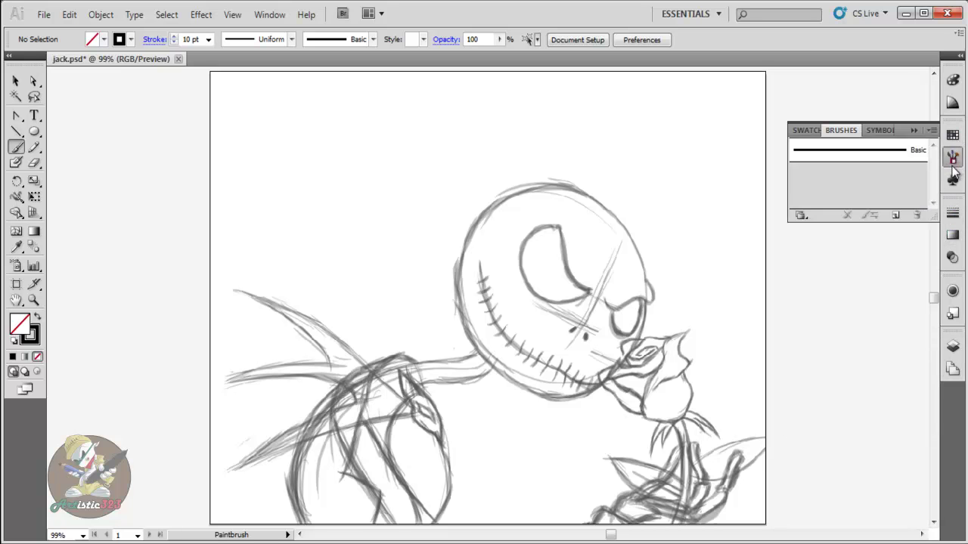
{"action": "left_click", "coordinate": [931, 131]}
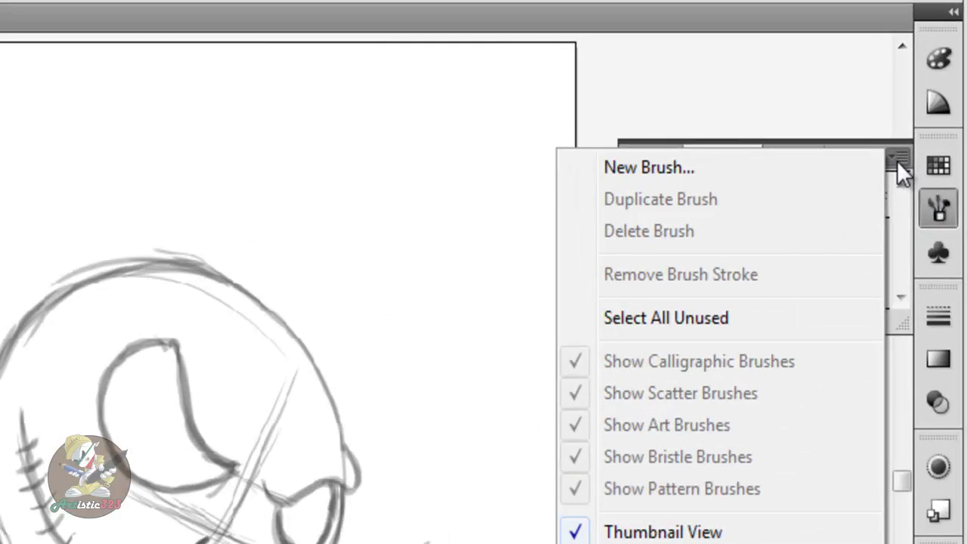
{"action": "left_click", "coordinate": [932, 131]}
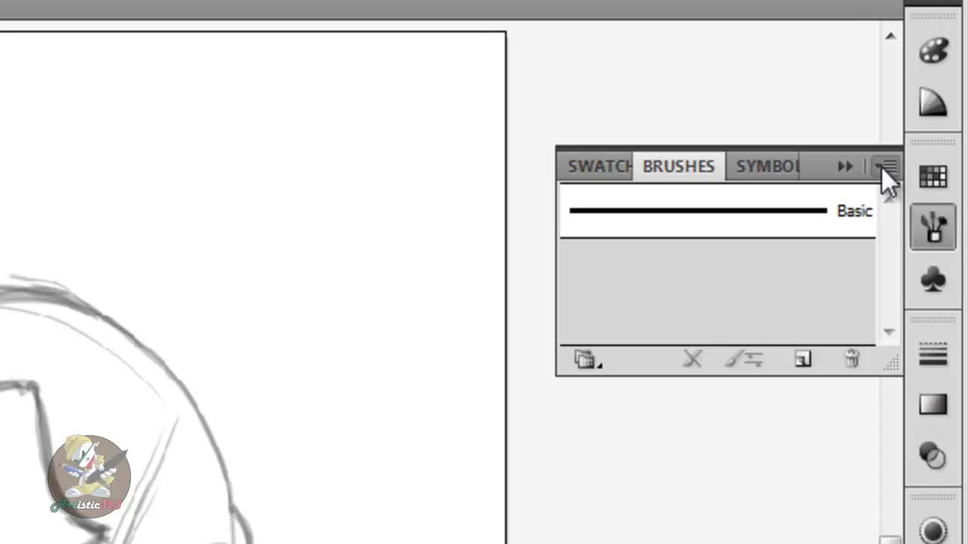
{"action": "left_click", "coordinate": [887, 168]}
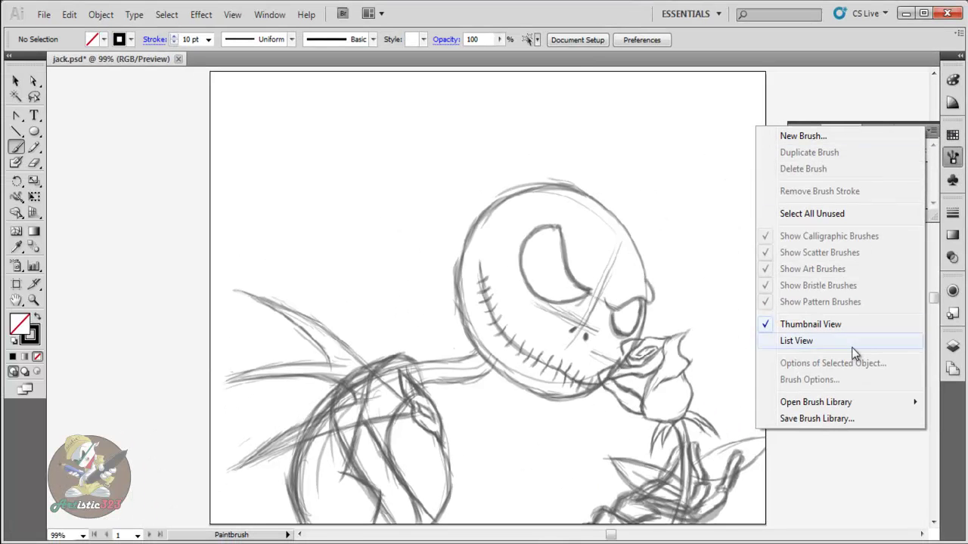
{"action": "mouse_move", "coordinate": [854, 403]}
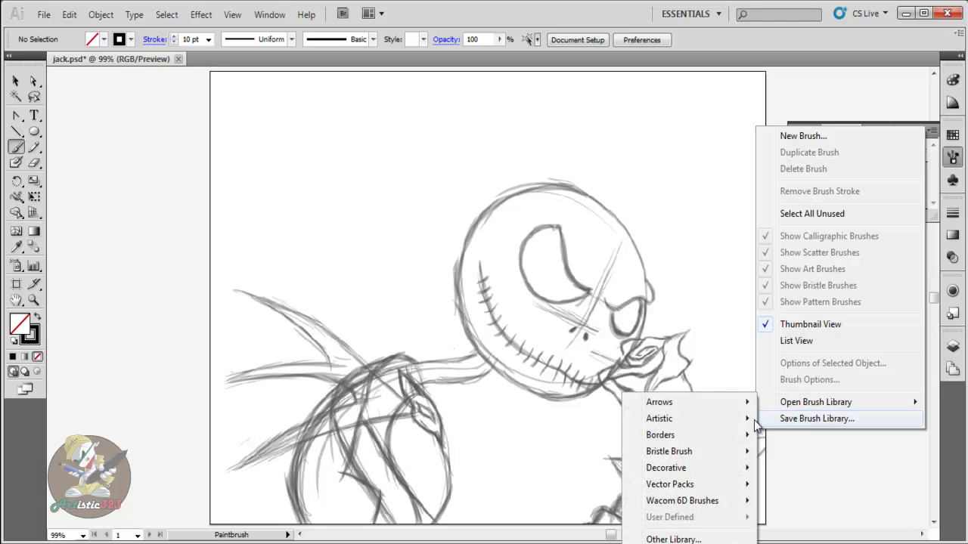
{"action": "mouse_move", "coordinate": [719, 409]}
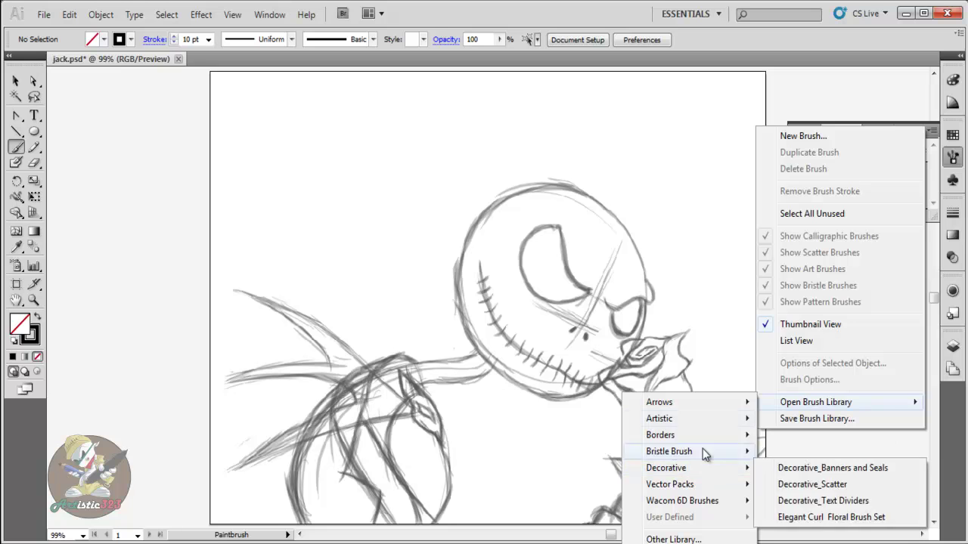
{"action": "mouse_move", "coordinate": [698, 499]}
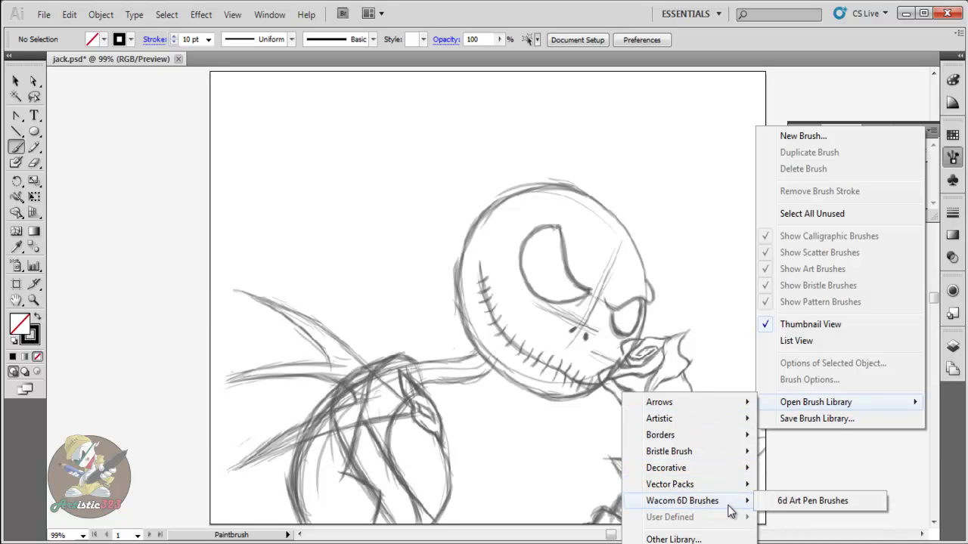
{"action": "left_click", "coordinate": [790, 504]}
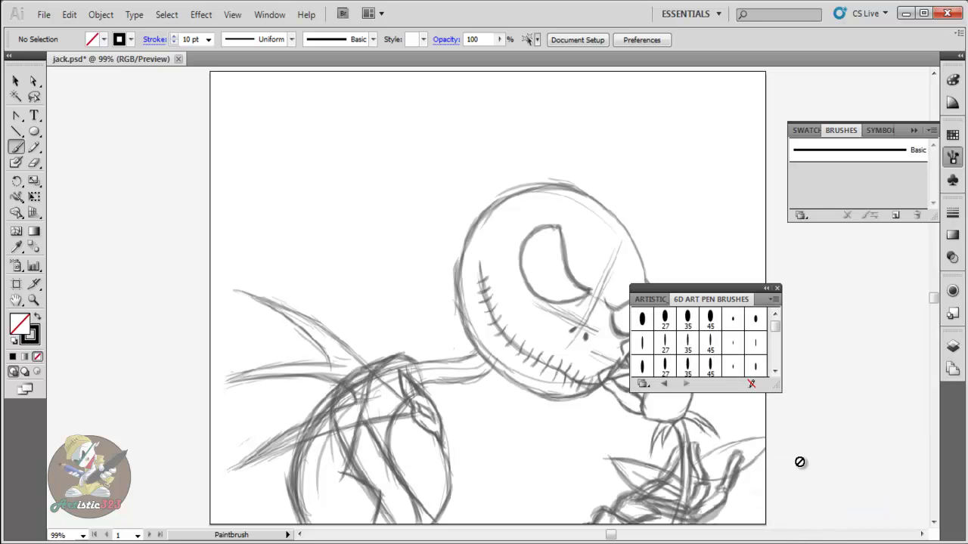
Choose the small oval brush in the library's first row as the current brush and close the library.
{"action": "left_click", "coordinate": [733, 320]}
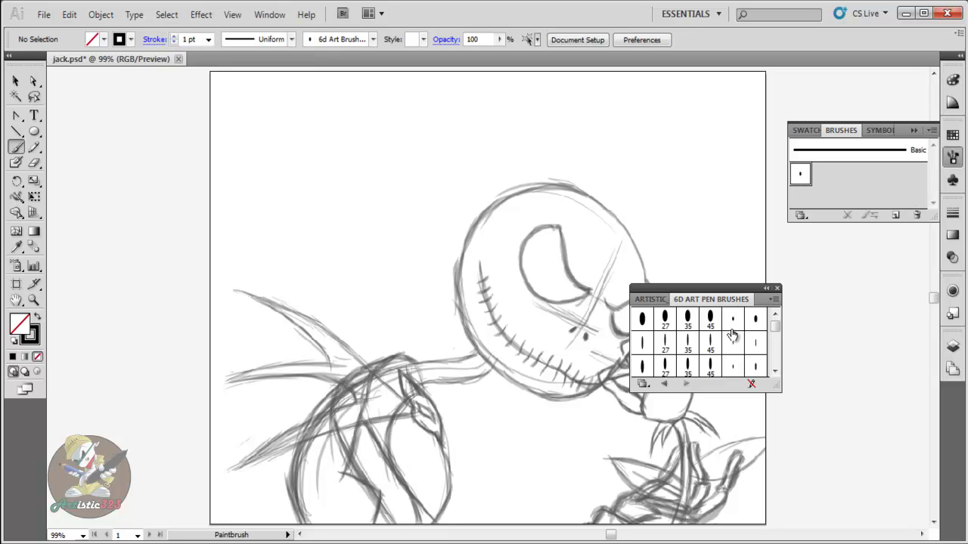
{"action": "mouse_move", "coordinate": [774, 326]}
{"action": "left_mouse_down"}
{"action": "mouse_move", "coordinate": [773, 350]}
{"action": "mouse_move", "coordinate": [775, 325]}
{"action": "left_mouse_up"}
{"action": "mouse_move", "coordinate": [774, 333]}
{"action": "left_mouse_down"}
{"action": "mouse_move", "coordinate": [776, 374]}
{"action": "mouse_move", "coordinate": [775, 333]}
{"action": "left_mouse_up"}
{"action": "left_click", "coordinate": [776, 289]}
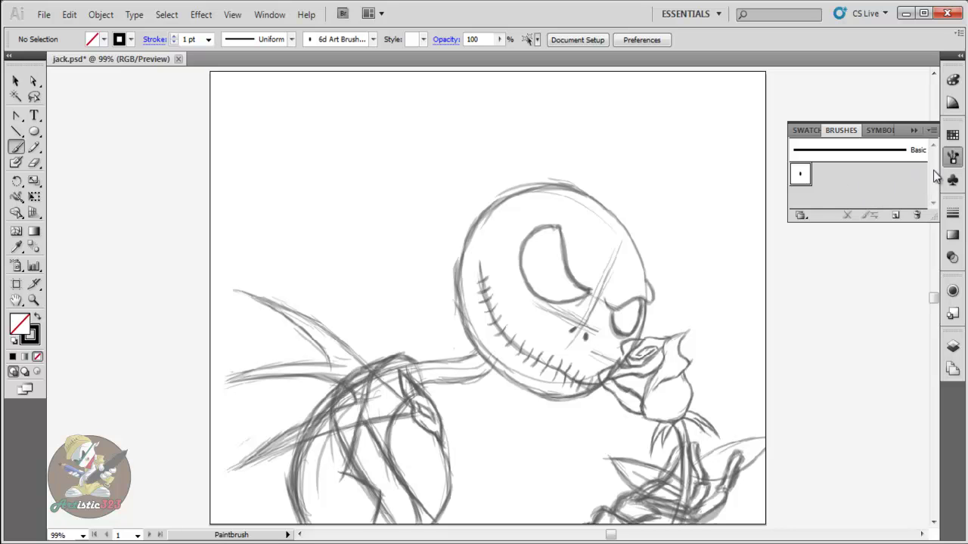
{"action": "left_click", "coordinate": [914, 131]}
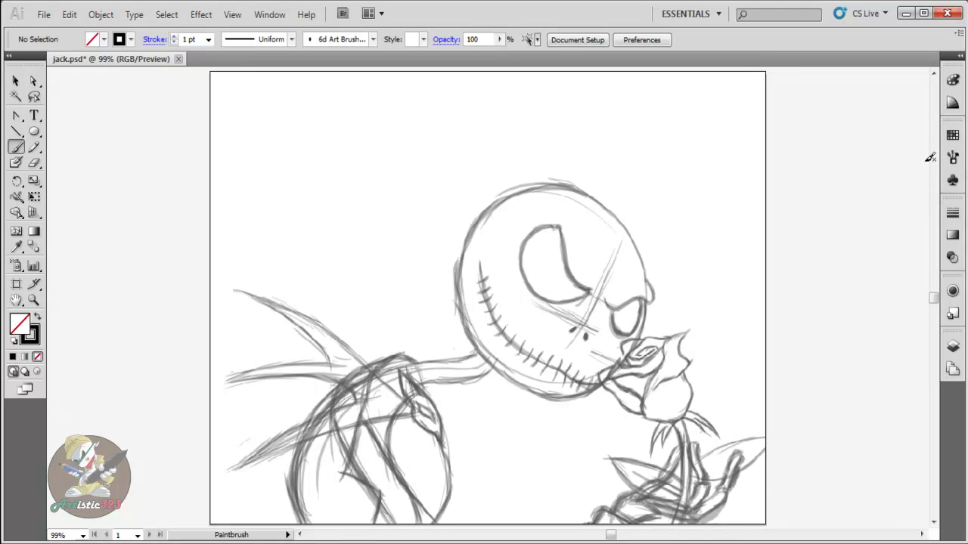
{"action": "left_click", "coordinate": [953, 157]}
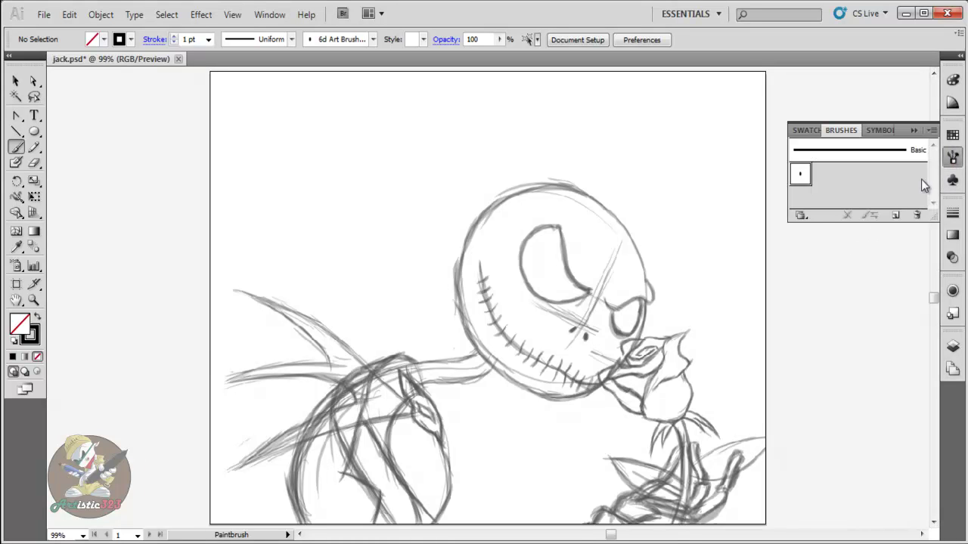
{"action": "left_click", "coordinate": [914, 132]}
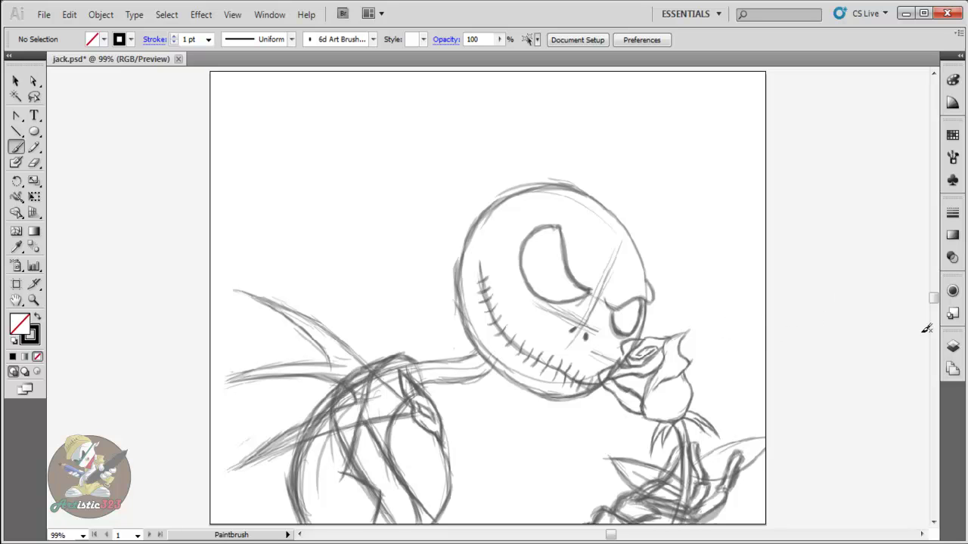
Set the brush stroke to the lens-shaped width profile tapered at both ends, with a 5 pt weight.
{"action": "left_click", "coordinate": [953, 346]}
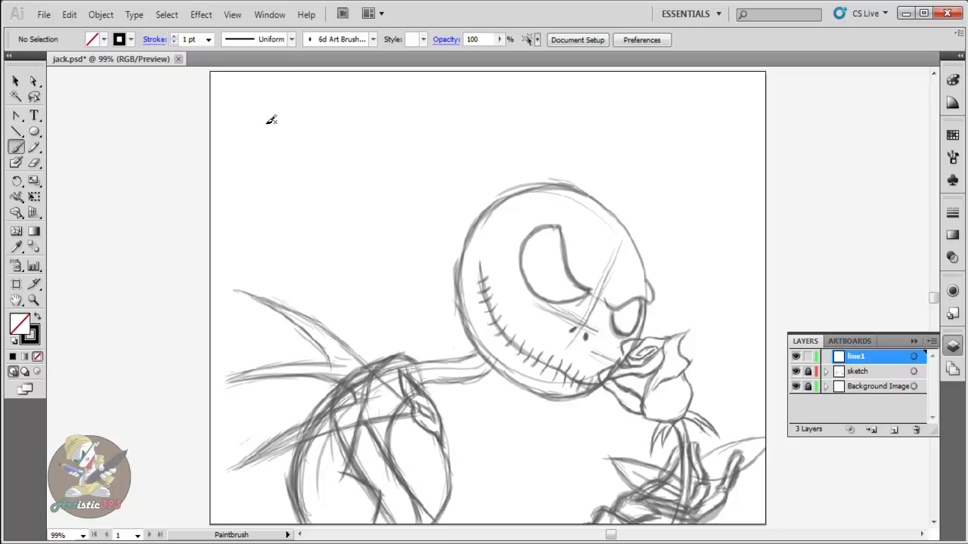
{"action": "left_click", "coordinate": [289, 42]}
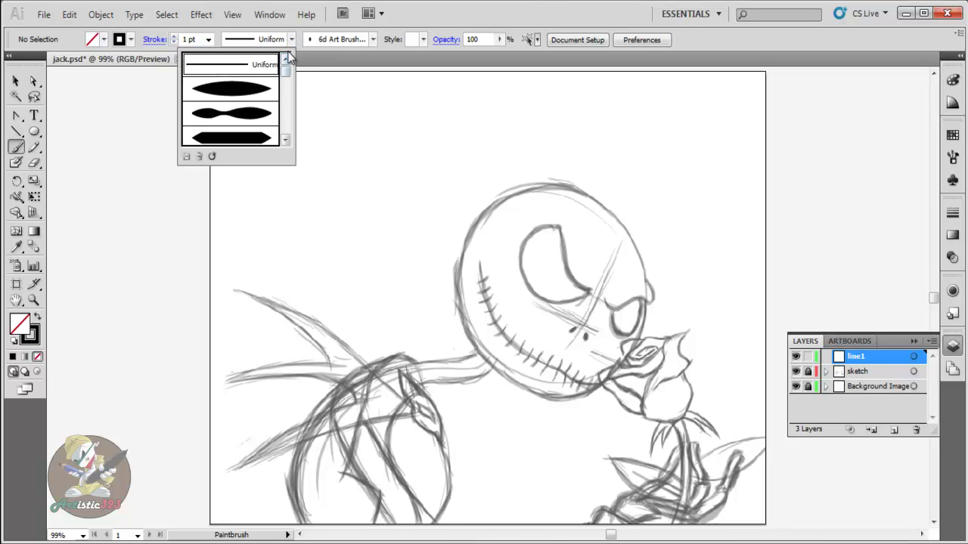
{"action": "left_click", "coordinate": [231, 94]}
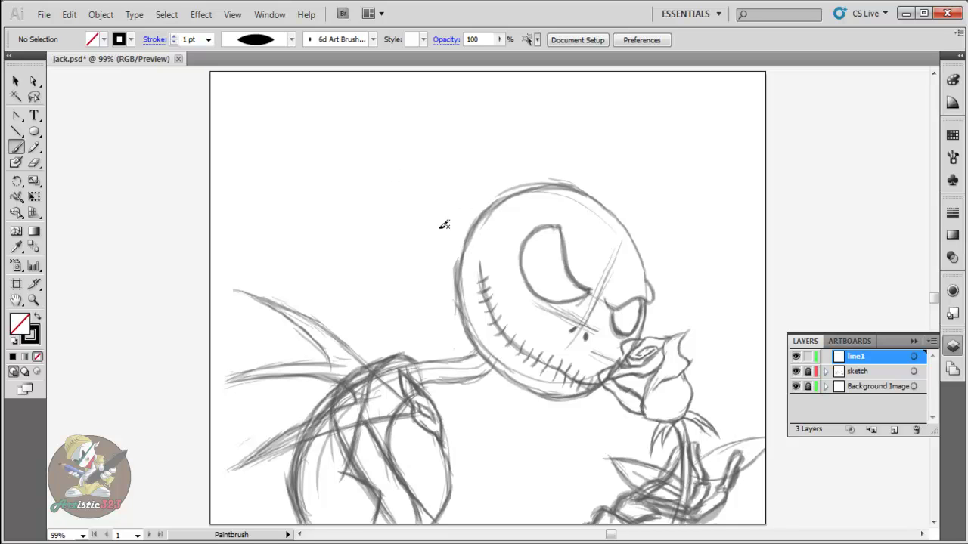
{"action": "left_click", "coordinate": [210, 44]}
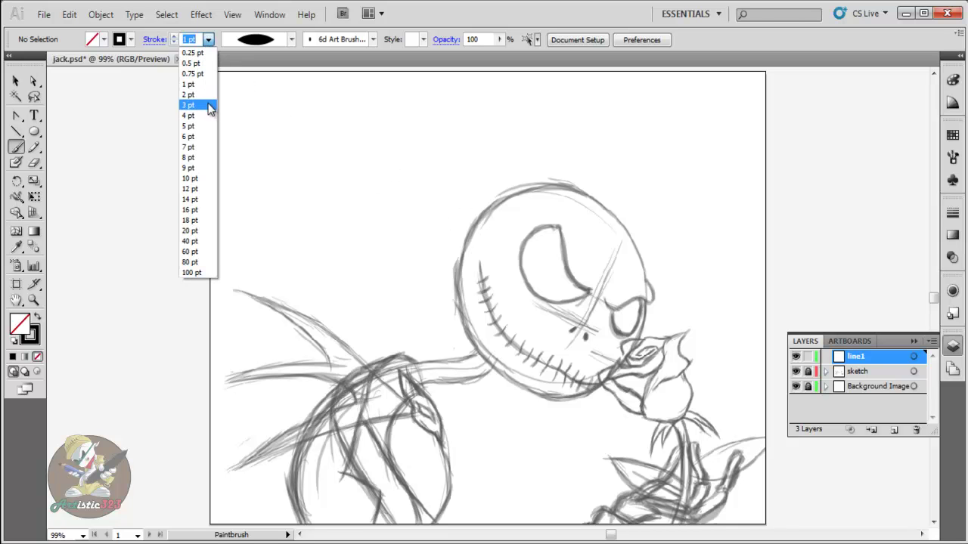
{"action": "left_click", "coordinate": [202, 126]}
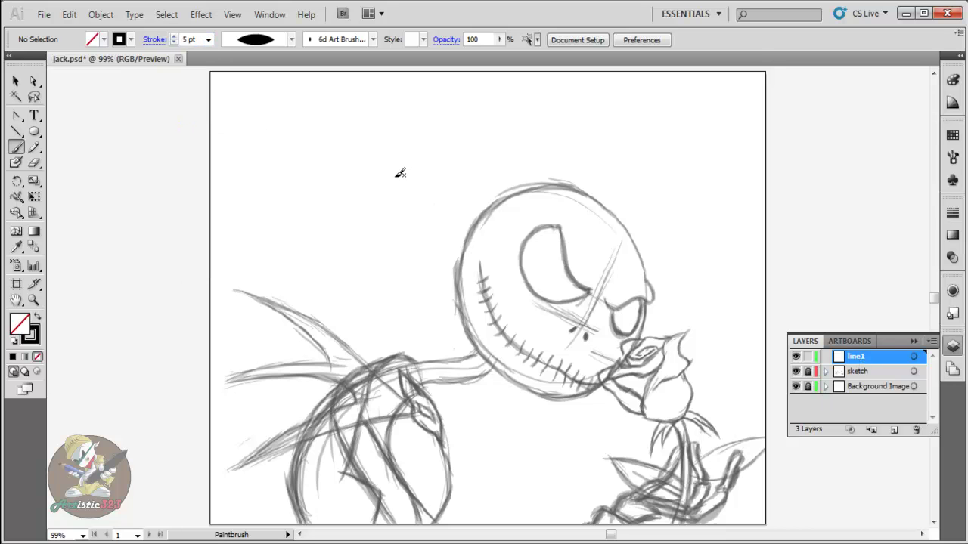
Collapse the layer list and paint an open, bowl-shaped test stroke above the character's head.
{"action": "left_click", "coordinate": [912, 341]}
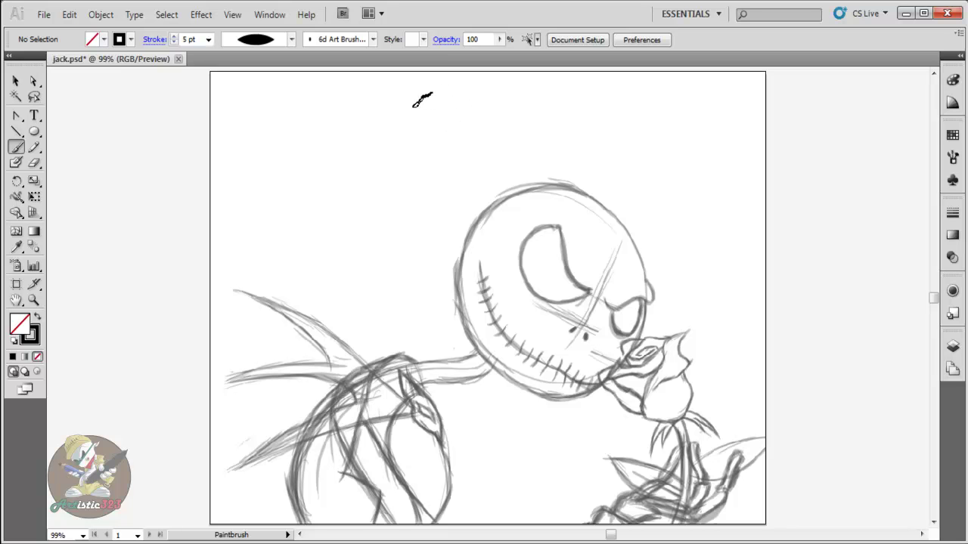
{"action": "mouse_move", "coordinate": [405, 129]}
{"action": "left_mouse_down"}
{"action": "mouse_move", "coordinate": [398, 150]}
{"action": "mouse_move", "coordinate": [409, 171]}
{"action": "mouse_move", "coordinate": [439, 189]}
{"action": "mouse_move", "coordinate": [499, 185]}
{"action": "left_mouse_up"}
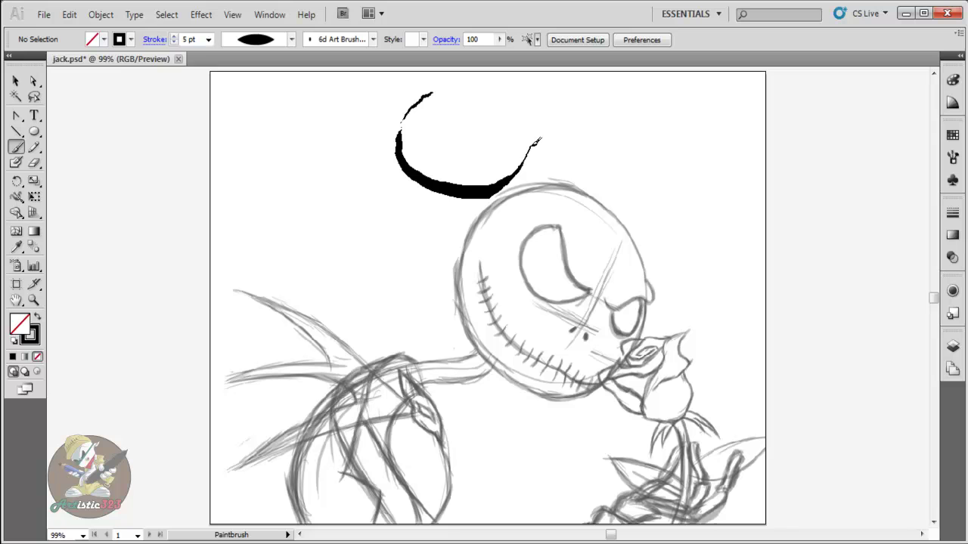
{"action": "left_click_drag", "start_coordinate": [529, 110], "coordinate": [529, 108]}
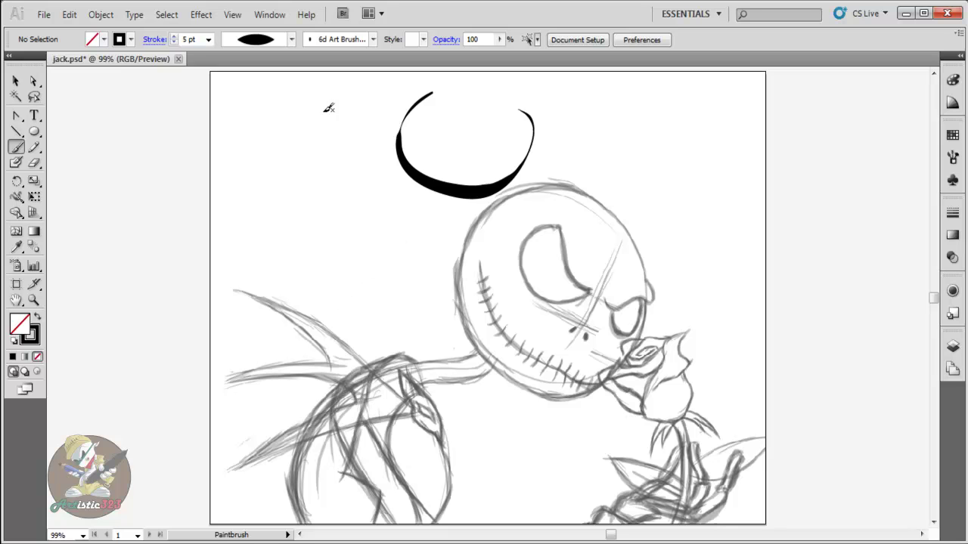
Select the test stroke above the head, apply the Uniform width profile to it, and deselect it.
{"action": "left_click", "coordinate": [17, 82]}
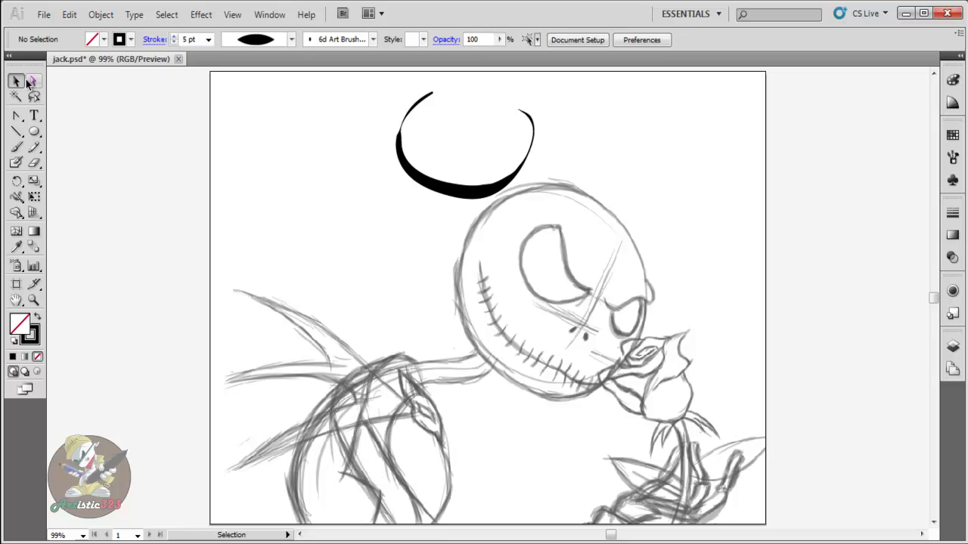
{"action": "left_click", "coordinate": [423, 188]}
{"action": "left_click", "coordinate": [291, 39]}
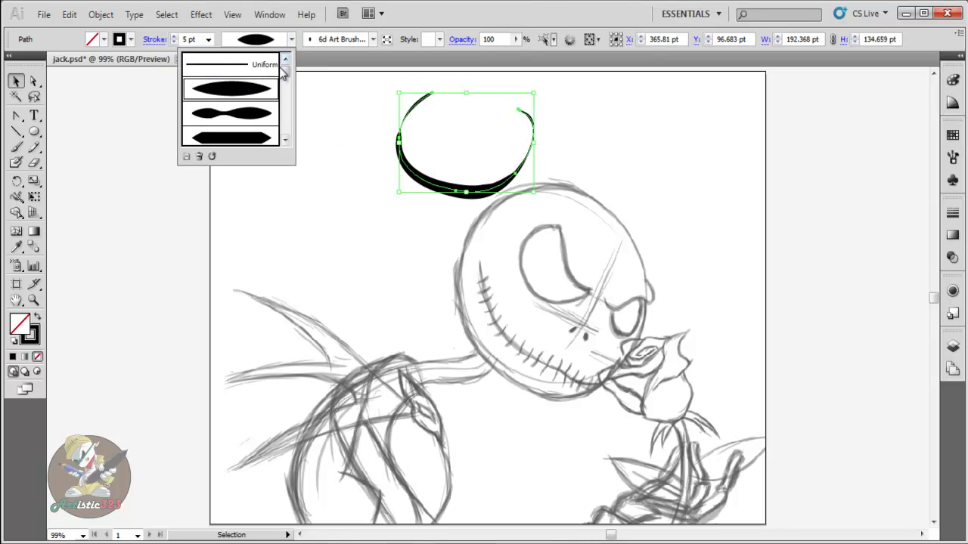
{"action": "left_click", "coordinate": [235, 73]}
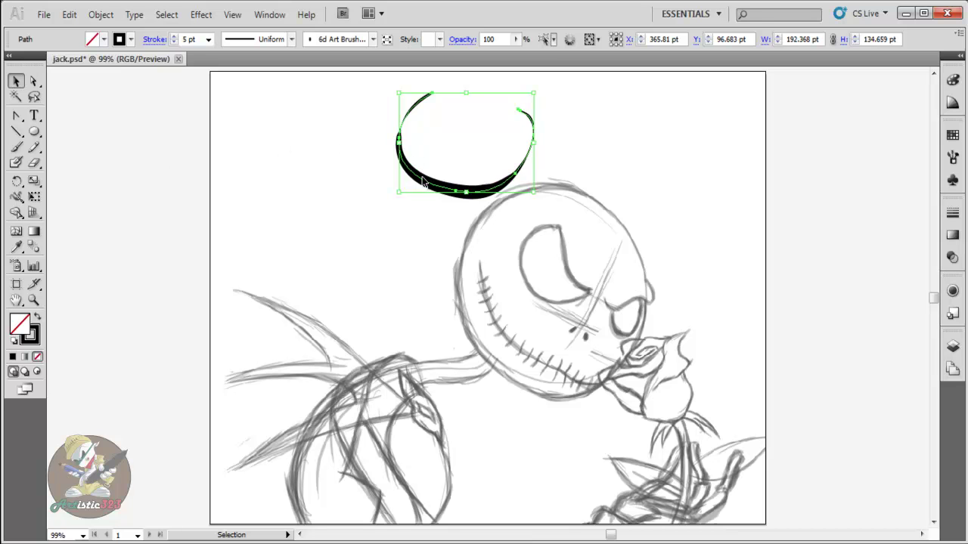
{"action": "left_click", "coordinate": [327, 201]}
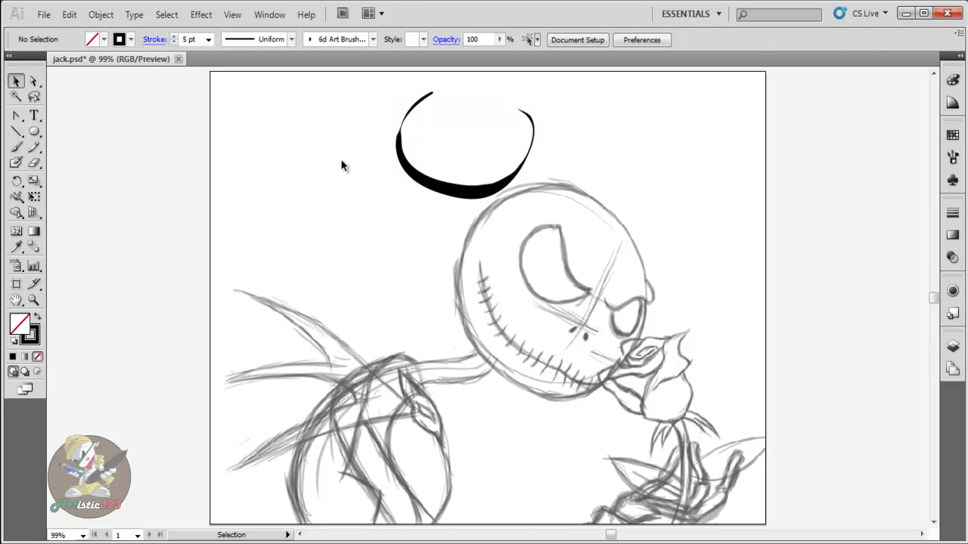
Reapply the lens-shaped width profile to the test stroke above the head and deselect it.
{"action": "left_click", "coordinate": [291, 40]}
{"action": "left_click", "coordinate": [235, 91]}
{"action": "left_click", "coordinate": [409, 180]}
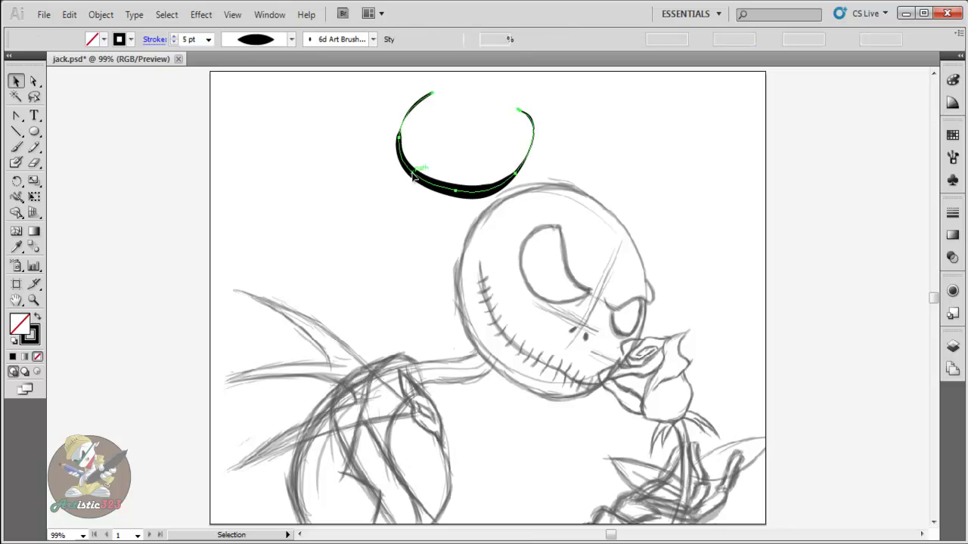
{"action": "left_click", "coordinate": [291, 39]}
{"action": "left_click", "coordinate": [249, 92]}
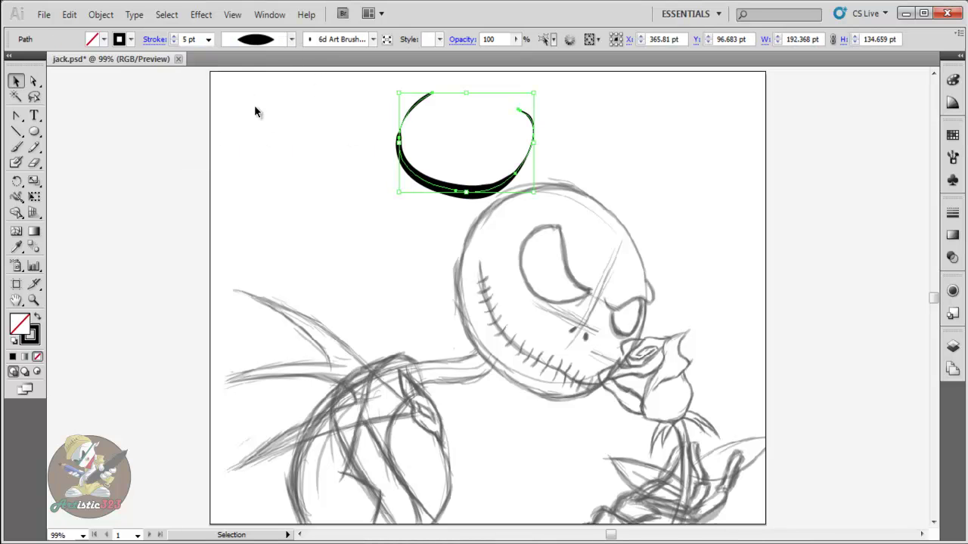
{"action": "left_click", "coordinate": [243, 98]}
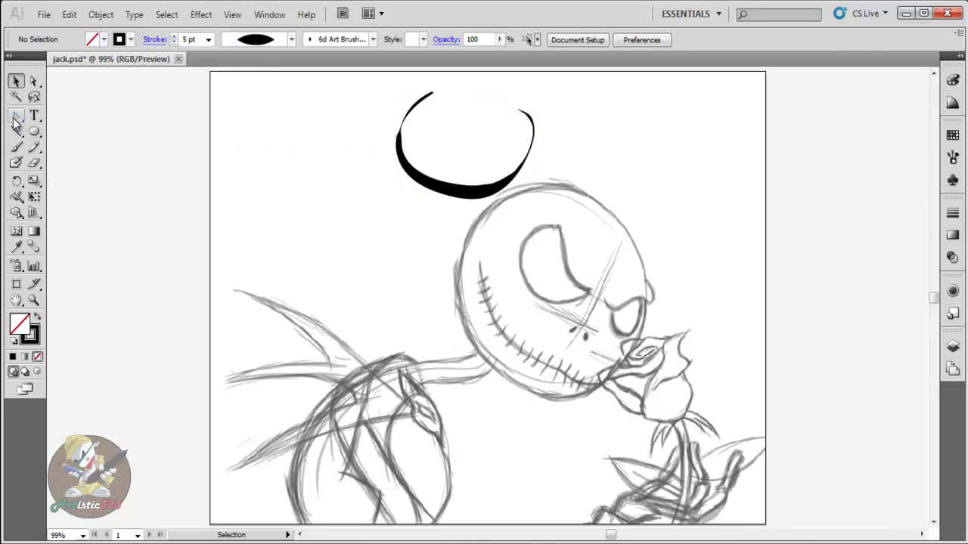
Paint a nearly closed circle with the Paintbrush and the Uniform width profile in the blank area beside the head, above the shoulder spikes.
{"action": "left_click", "coordinate": [19, 148]}
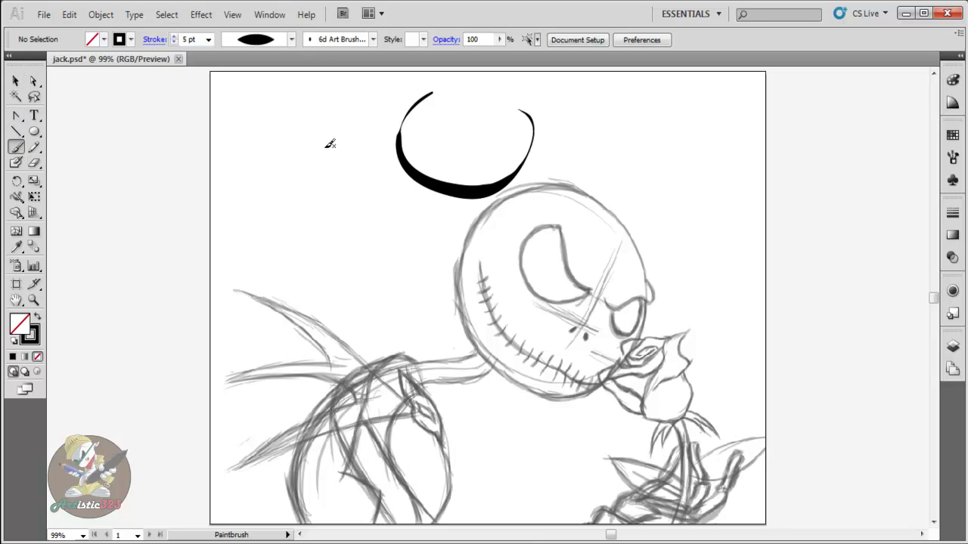
{"action": "left_click", "coordinate": [291, 39]}
{"action": "left_click", "coordinate": [250, 64]}
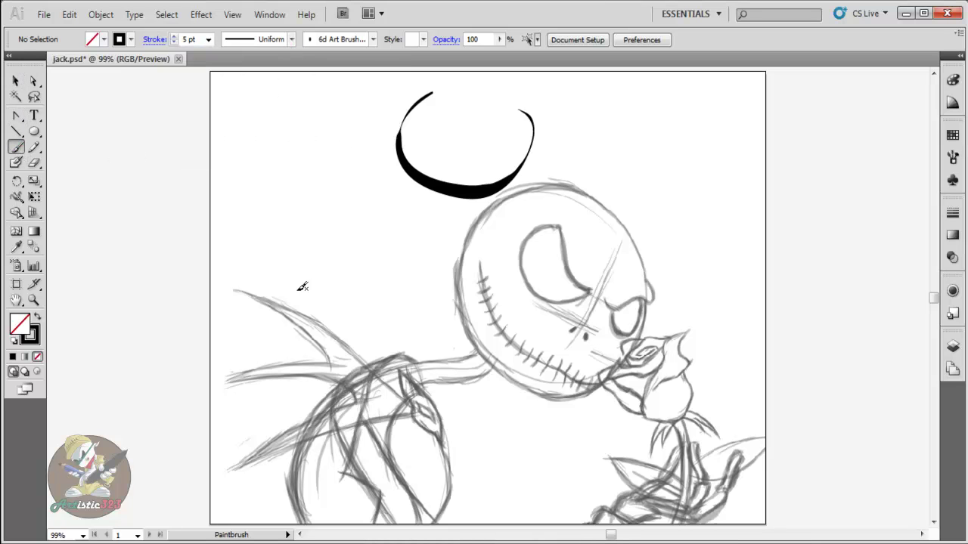
{"action": "mouse_move", "coordinate": [349, 198]}
{"action": "left_mouse_down"}
{"action": "mouse_move", "coordinate": [324, 199]}
{"action": "mouse_move", "coordinate": [276, 227]}
{"action": "mouse_move", "coordinate": [282, 288]}
{"action": "mouse_move", "coordinate": [341, 315]}
{"action": "mouse_move", "coordinate": [414, 278]}
{"action": "mouse_move", "coordinate": [414, 214]}
{"action": "mouse_move", "coordinate": [332, 200]}
{"action": "left_mouse_up"}
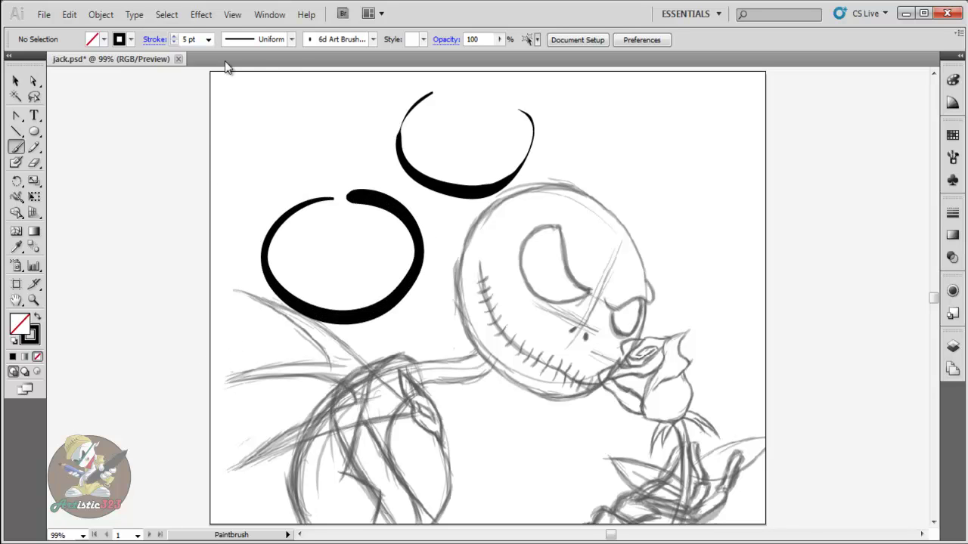
Paint a large circular test stroke and a small inner curve with the lens-shaped width profile, overlapping the forehead's outer edge.
{"action": "left_click", "coordinate": [291, 44]}
{"action": "left_click", "coordinate": [254, 92]}
{"action": "mouse_move", "coordinate": [581, 154]}
{"action": "left_mouse_down"}
{"action": "mouse_move", "coordinate": [568, 202]}
{"action": "mouse_move", "coordinate": [587, 239]}
{"action": "mouse_move", "coordinate": [629, 254]}
{"action": "mouse_move", "coordinate": [664, 251]}
{"action": "mouse_move", "coordinate": [716, 225]}
{"action": "mouse_move", "coordinate": [733, 180]}
{"action": "mouse_move", "coordinate": [716, 147]}
{"action": "mouse_move", "coordinate": [689, 138]}
{"action": "mouse_move", "coordinate": [617, 160]}
{"action": "mouse_move", "coordinate": [630, 114]}
{"action": "mouse_move", "coordinate": [640, 157]}
{"action": "left_mouse_up"}
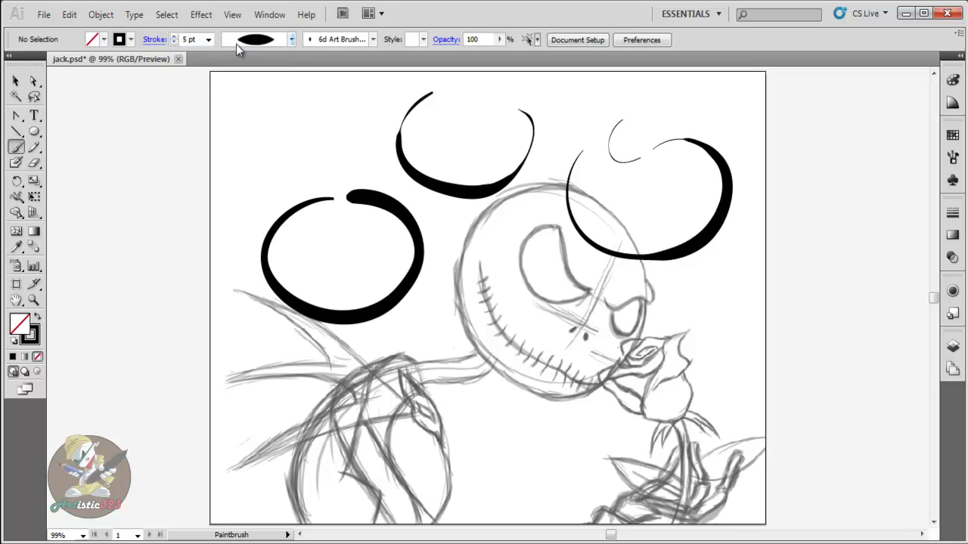
Paint a large open curve around the jaw and a short line above the stitched mouth with the Uniform width profile.
{"action": "left_click", "coordinate": [291, 39]}
{"action": "left_click", "coordinate": [250, 67]}
{"action": "mouse_move", "coordinate": [477, 279]}
{"action": "left_mouse_down"}
{"action": "mouse_move", "coordinate": [437, 323]}
{"action": "mouse_move", "coordinate": [436, 362]}
{"action": "mouse_move", "coordinate": [439, 397]}
{"action": "mouse_move", "coordinate": [471, 429]}
{"action": "mouse_move", "coordinate": [502, 444]}
{"action": "mouse_move", "coordinate": [583, 431]}
{"action": "mouse_move", "coordinate": [598, 414]}
{"action": "mouse_move", "coordinate": [576, 368]}
{"action": "left_mouse_up"}
{"action": "left_click_drag", "start_coordinate": [537, 338], "coordinate": [522, 310]}
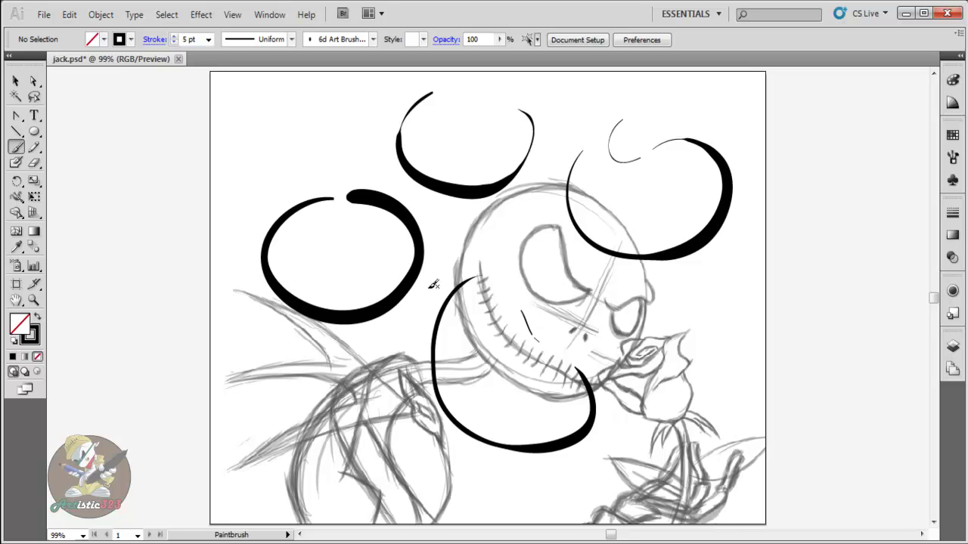
Undo all the circular test strokes around the head until only the Jack sketch remains on the artboard.
{"action": "key", "text": "ctrl"}
{"action": "key", "text": "ctrl+z"}
{"action": "key", "text": "ctrl+z"}
{"action": "key", "text": "ctrl+z"}
{"action": "key", "text": "ctrl+z"}
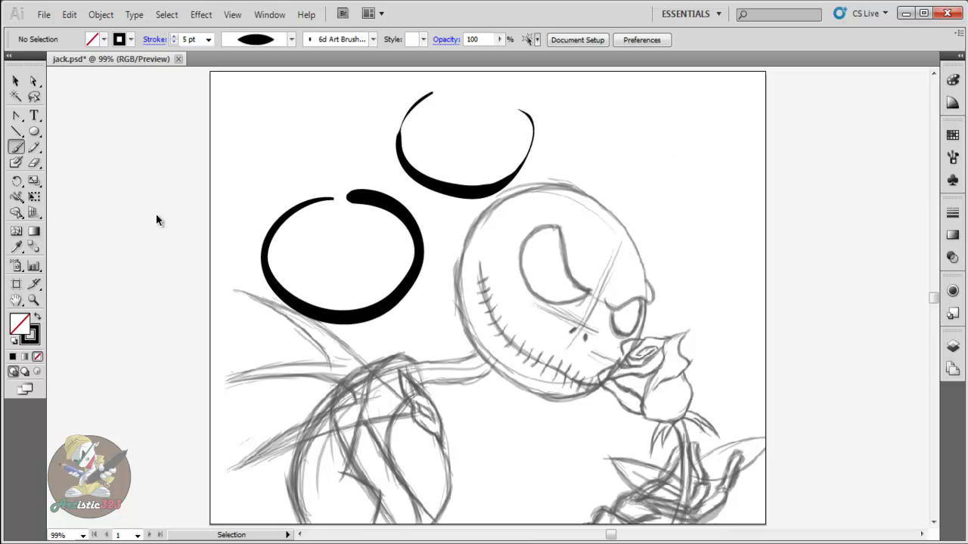
{"action": "key", "text": "ctrl+z"}
{"action": "key", "text": "ctrl+shift+z"}
{"action": "key", "text": "ctrl+z"}
{"action": "key", "text": "ctrl+z"}
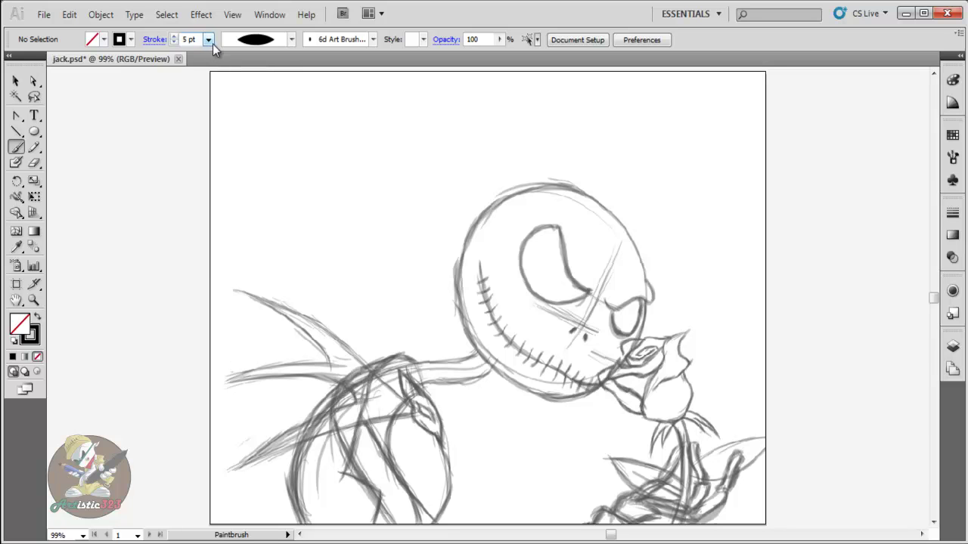
Check the available stroke weights, which layer is active, and whether the sketch and Background Image layers are locked.
{"action": "left_click", "coordinate": [211, 46]}
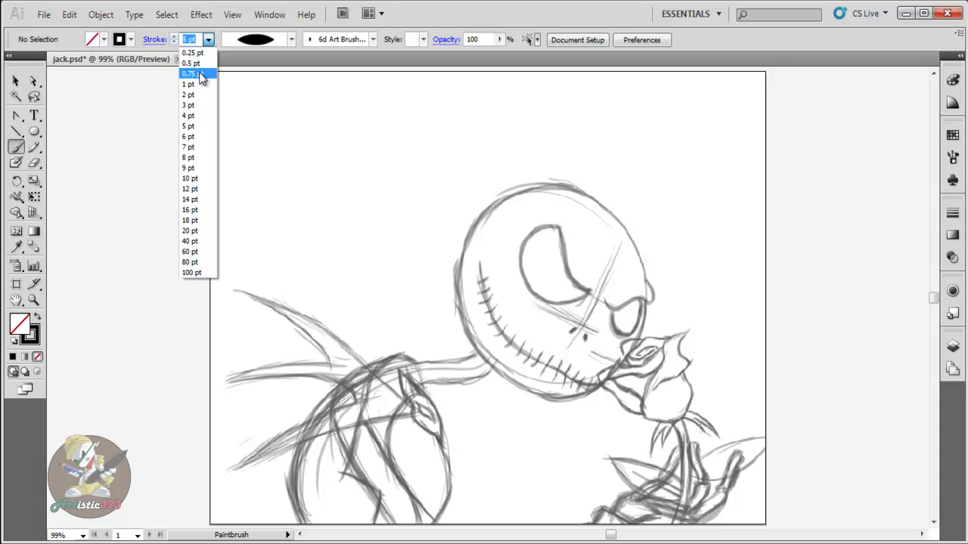
{"action": "left_click", "coordinate": [477, 16]}
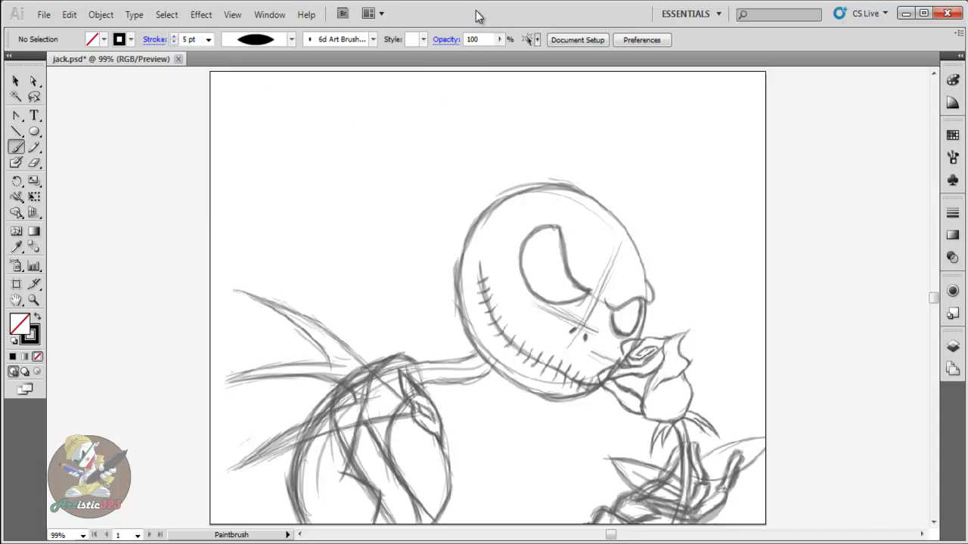
{"action": "left_click", "coordinate": [949, 365]}
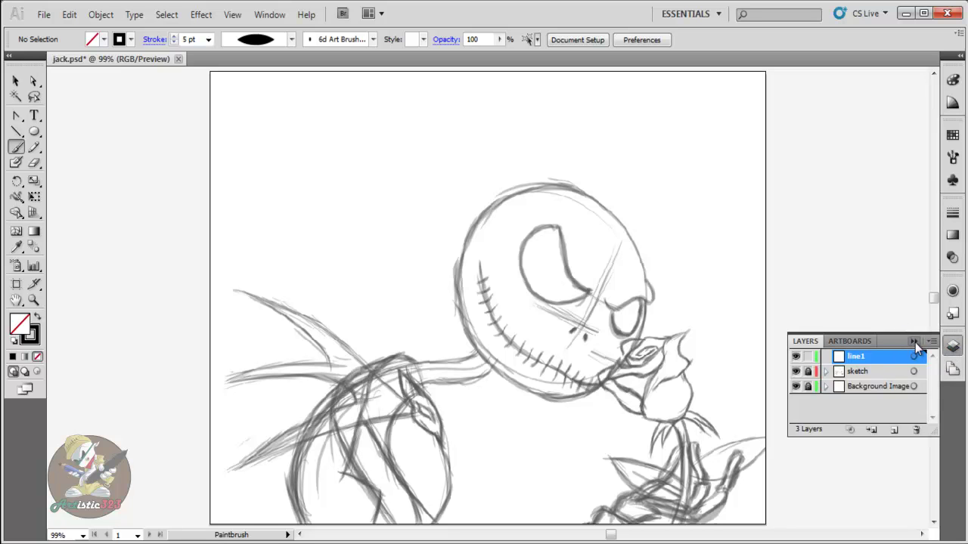
{"action": "left_click", "coordinate": [914, 344]}
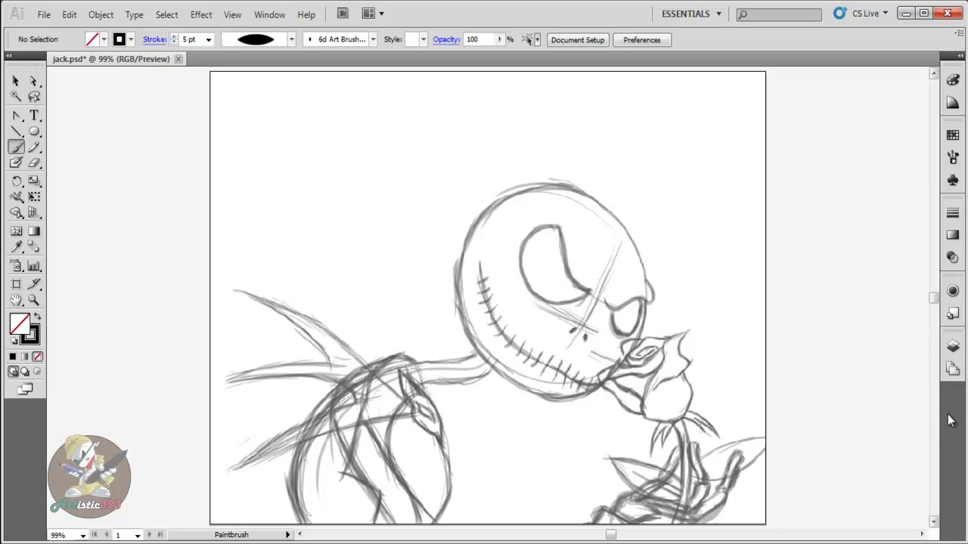
{"action": "left_click", "coordinate": [952, 346]}
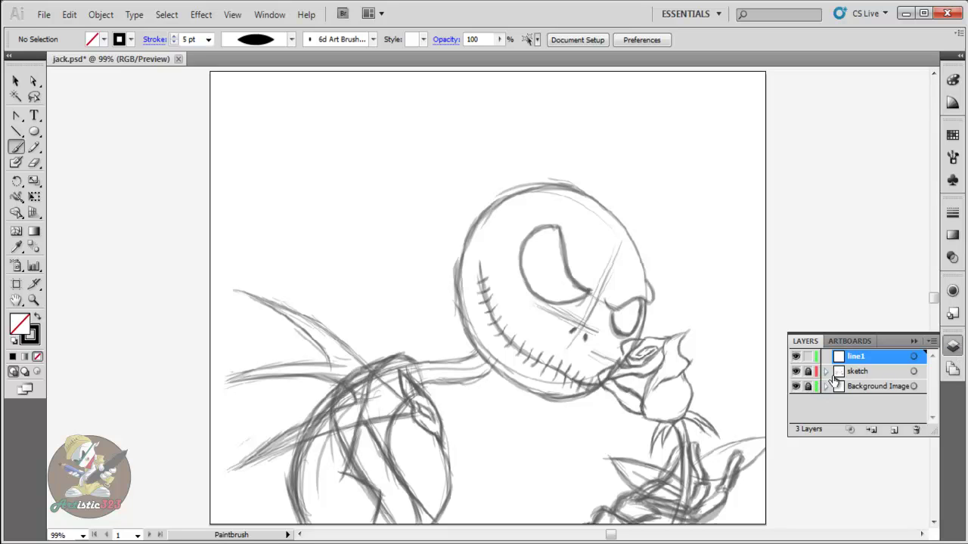
{"action": "left_click", "coordinate": [808, 386]}
{"action": "left_click", "coordinate": [913, 344]}
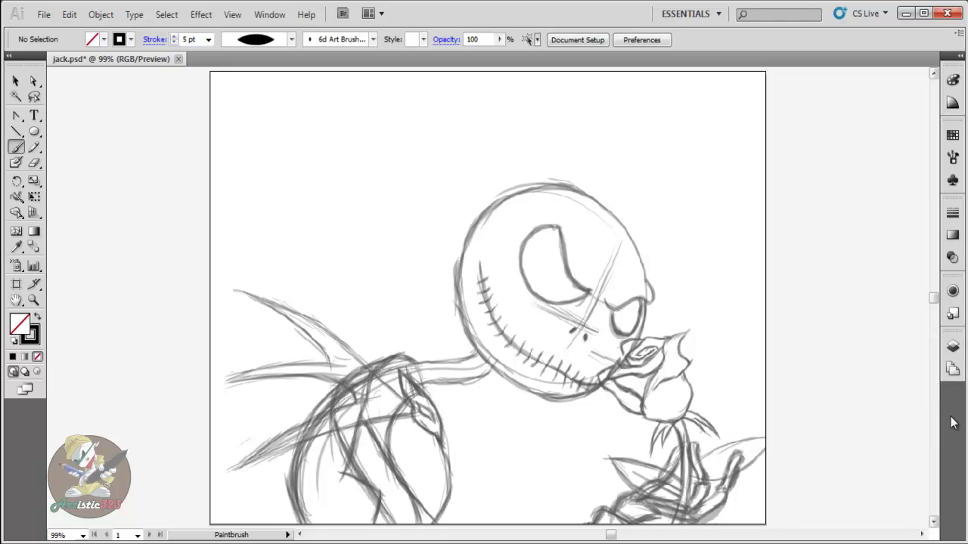
Trace the large eye's outline with the Paintbrush, using a 0.75 pt stroke and the lens-shaped width profile.
{"action": "key", "text": "ctrl+1"}
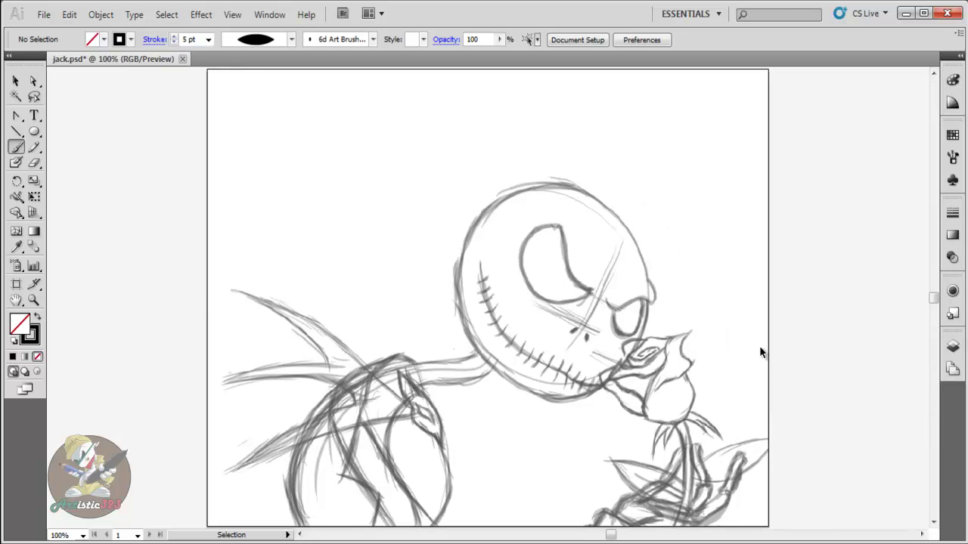
{"action": "key", "text": "ctrl+equal"}
{"action": "key", "text": "ctrl+equal"}
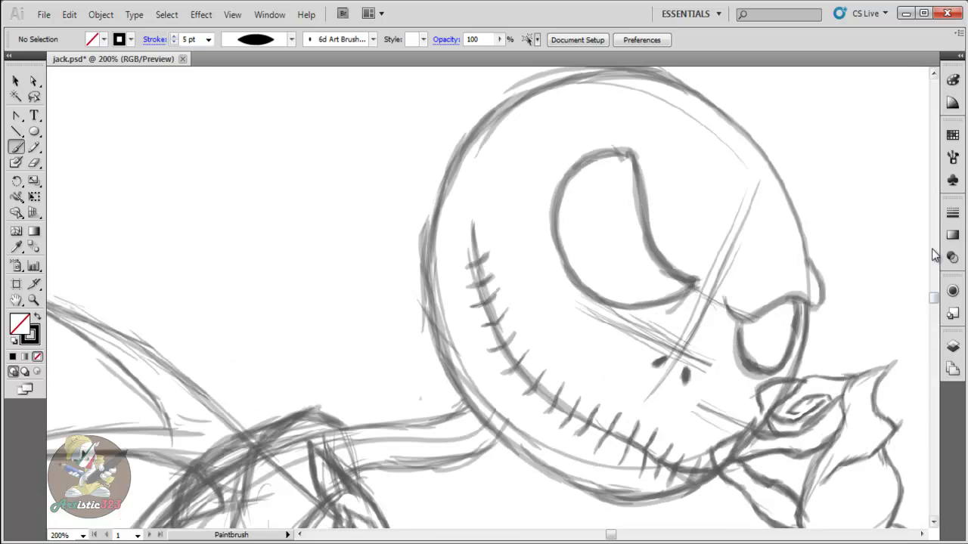
{"action": "left_click", "coordinate": [933, 73]}
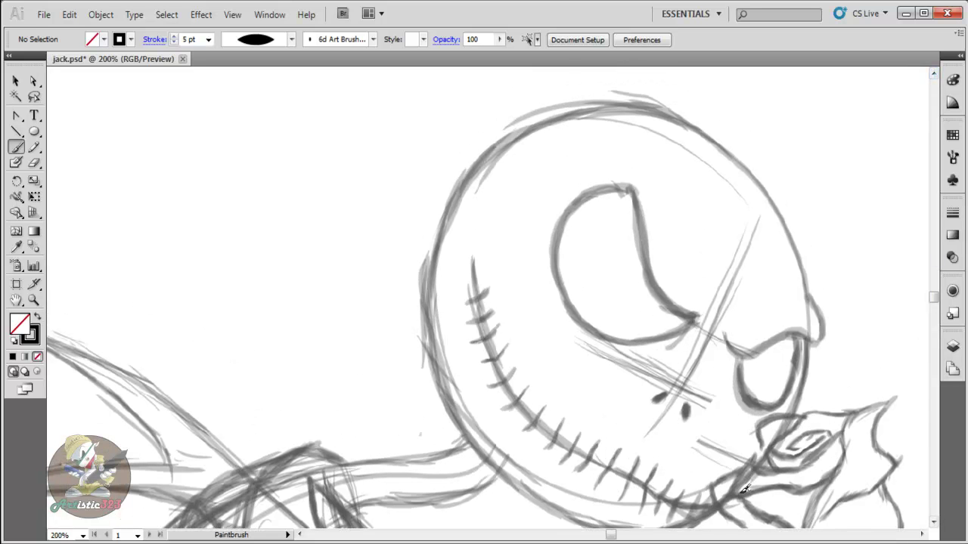
{"action": "left_click", "coordinate": [921, 534]}
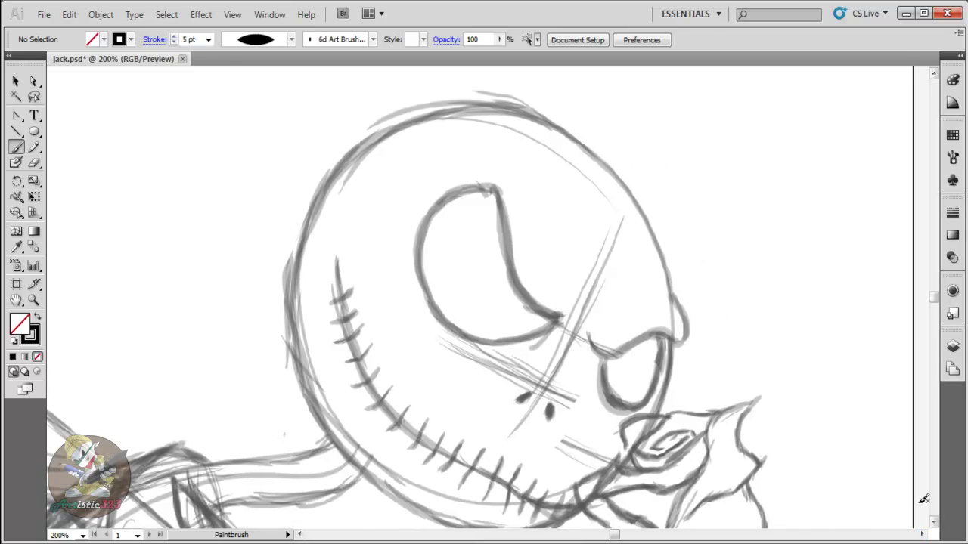
{"action": "left_click", "coordinate": [933, 522]}
{"action": "left_click", "coordinate": [934, 522]}
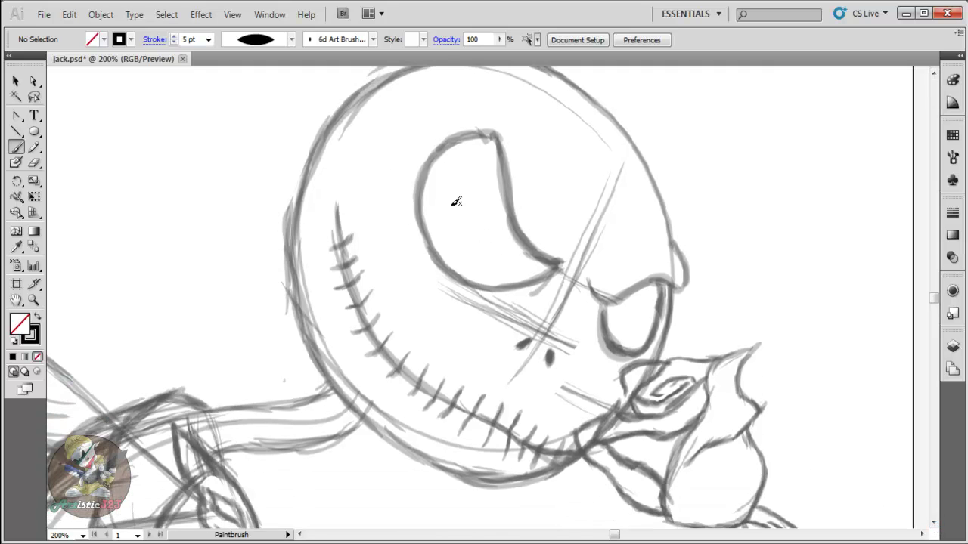
{"action": "left_click", "coordinate": [208, 39]}
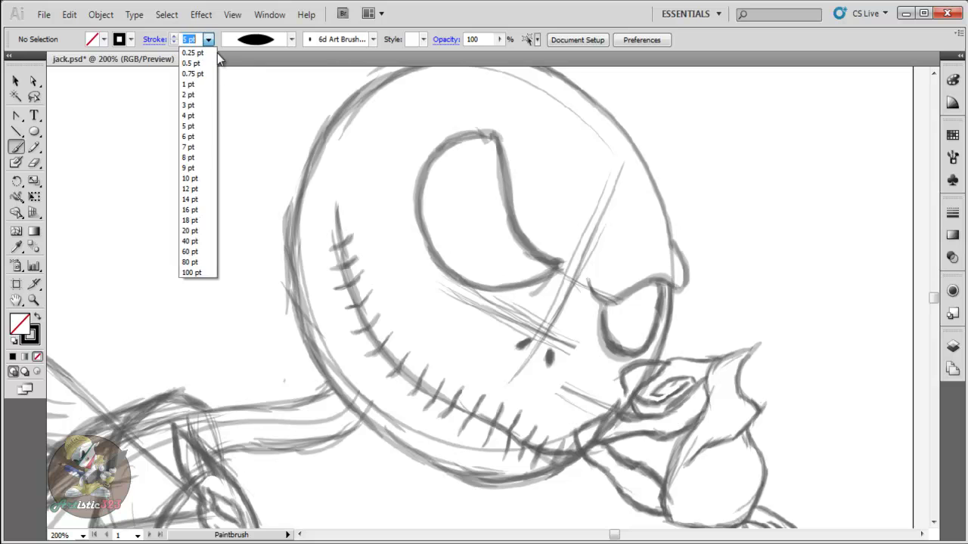
{"action": "left_click", "coordinate": [202, 71]}
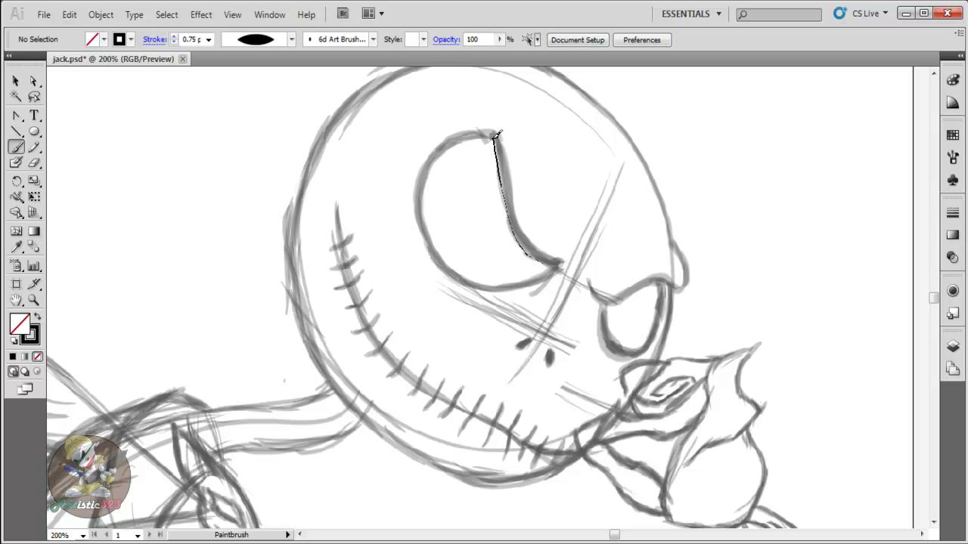
{"action": "mouse_move", "coordinate": [445, 149]}
{"action": "left_mouse_down"}
{"action": "mouse_move", "coordinate": [420, 213]}
{"action": "mouse_move", "coordinate": [447, 260]}
{"action": "mouse_move", "coordinate": [493, 281]}
{"action": "mouse_move", "coordinate": [556, 261]}
{"action": "left_mouse_up"}
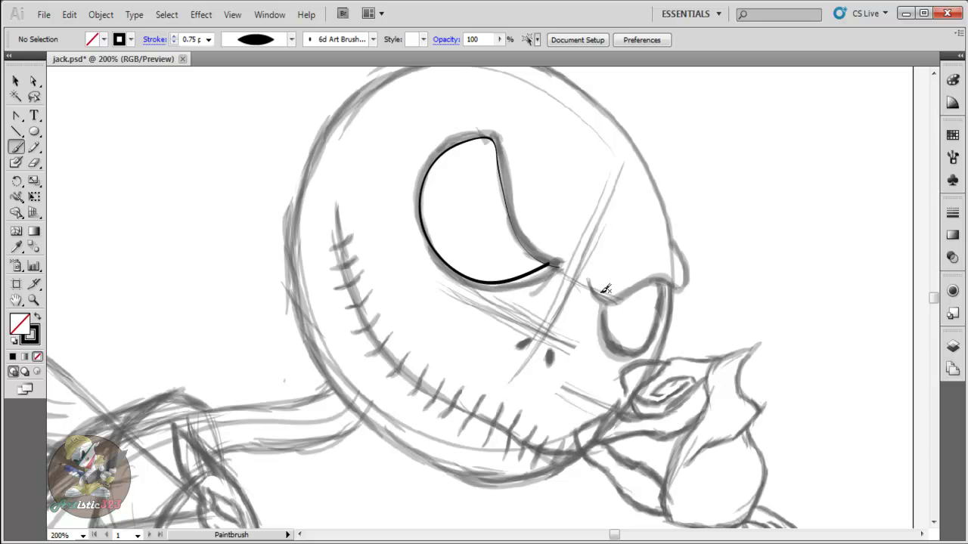
Temporarily hide the sketch layer to inspect the painted eye outline on its own, and show the sketch again.
{"action": "left_click", "coordinate": [952, 346]}
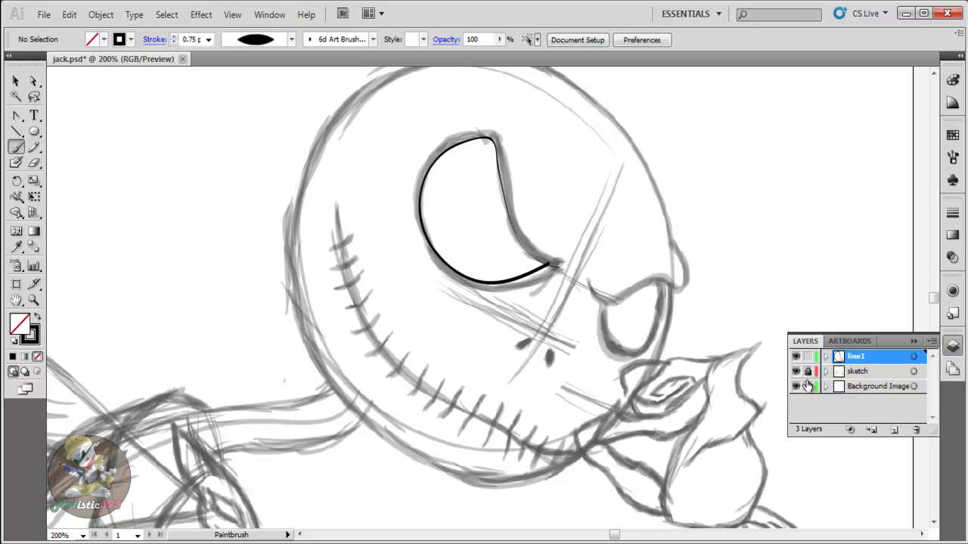
{"action": "left_click", "coordinate": [796, 371]}
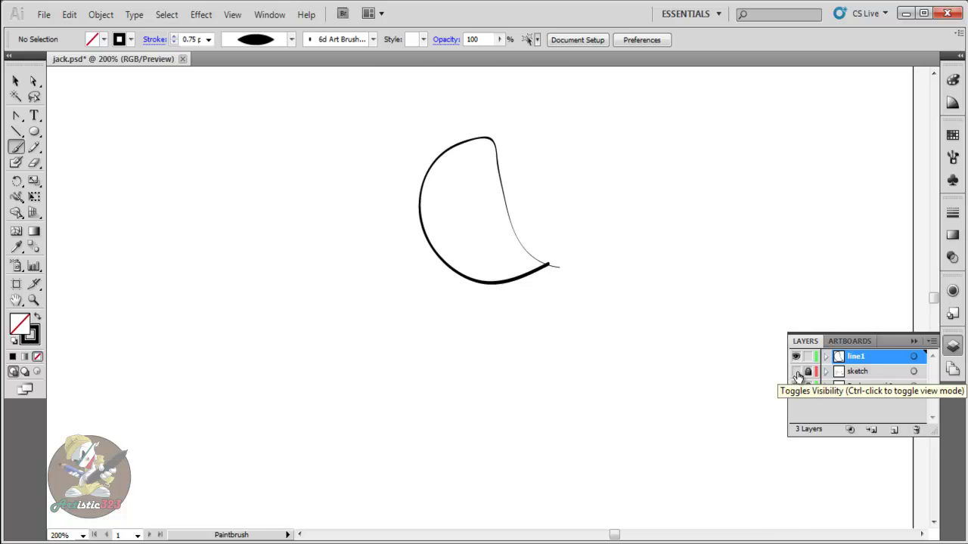
{"action": "left_click", "coordinate": [795, 372]}
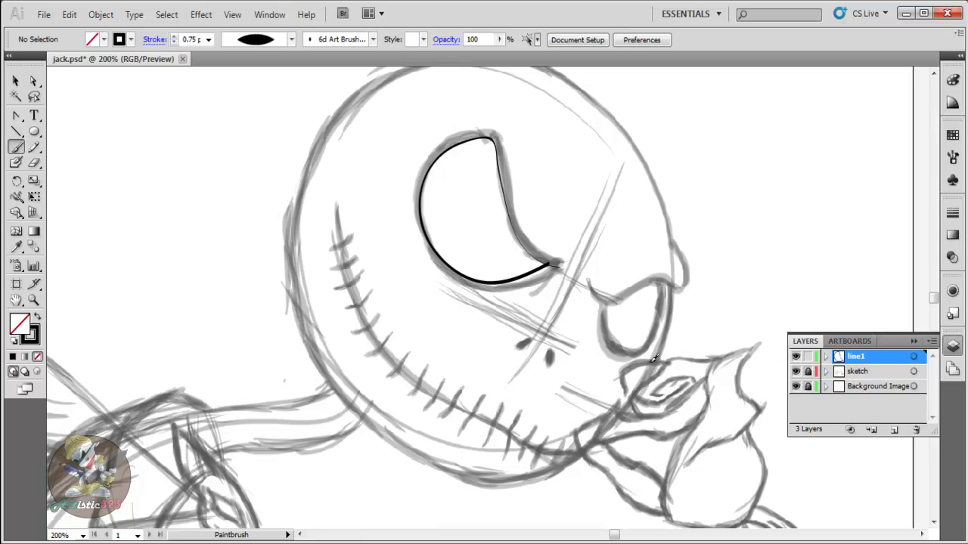
Delete the painted outline strokes from the large eye.
{"action": "left_click", "coordinate": [16, 81]}
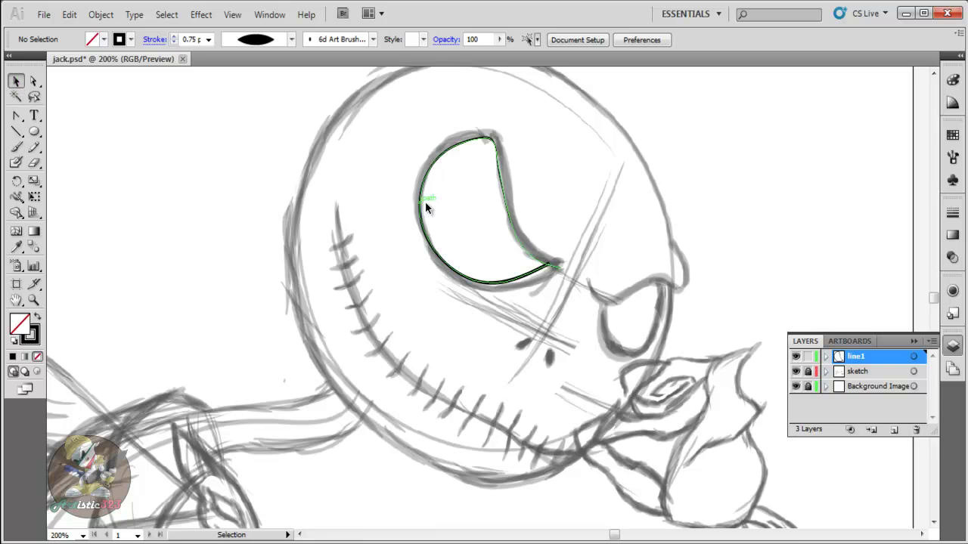
{"action": "left_click", "coordinate": [506, 193]}
{"action": "left_click", "coordinate": [497, 215]}
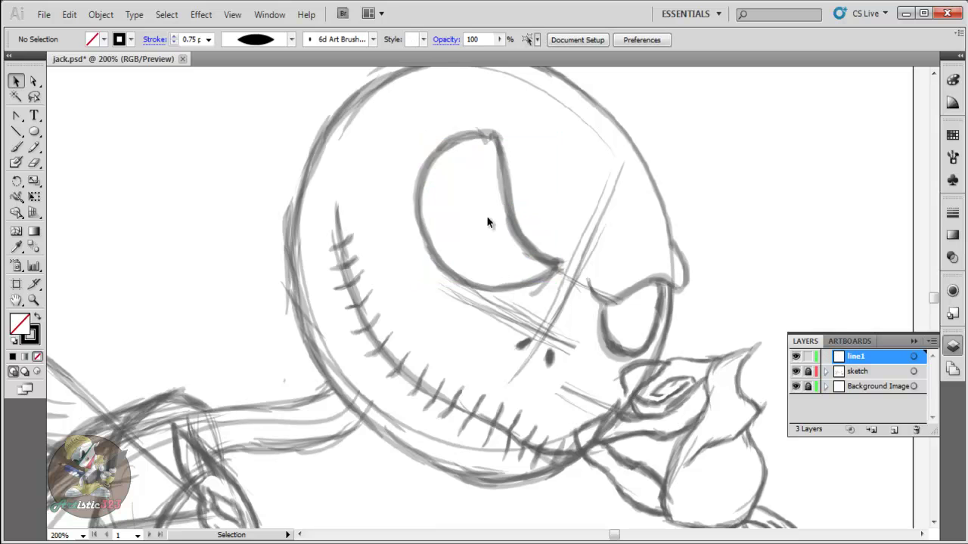
Draw a closed three-point path over the large eye with the Pen tool, anchored at its two pointed corners and its lower outer edge.
{"action": "left_click_drag", "start_coordinate": [15, 115], "coordinate": [74, 119]}
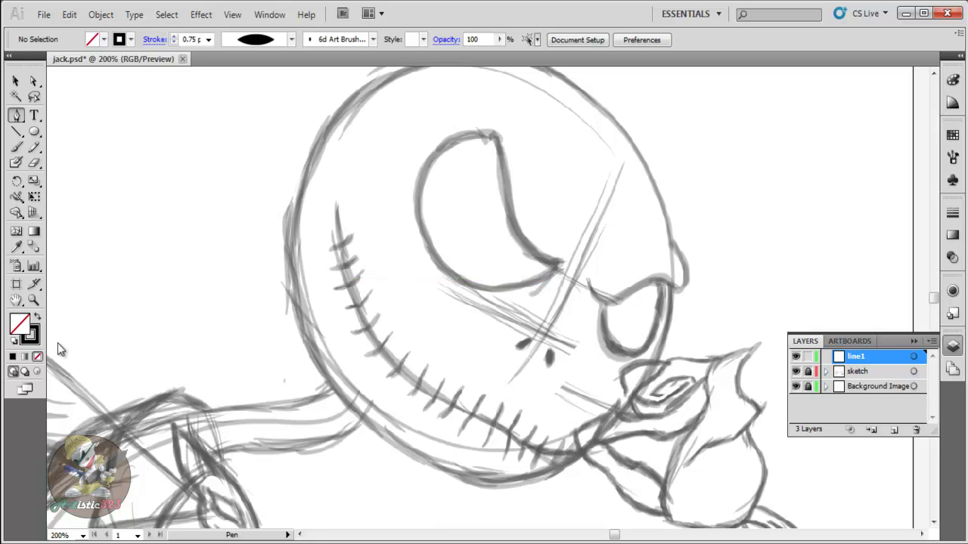
{"action": "left_click", "coordinate": [559, 268]}
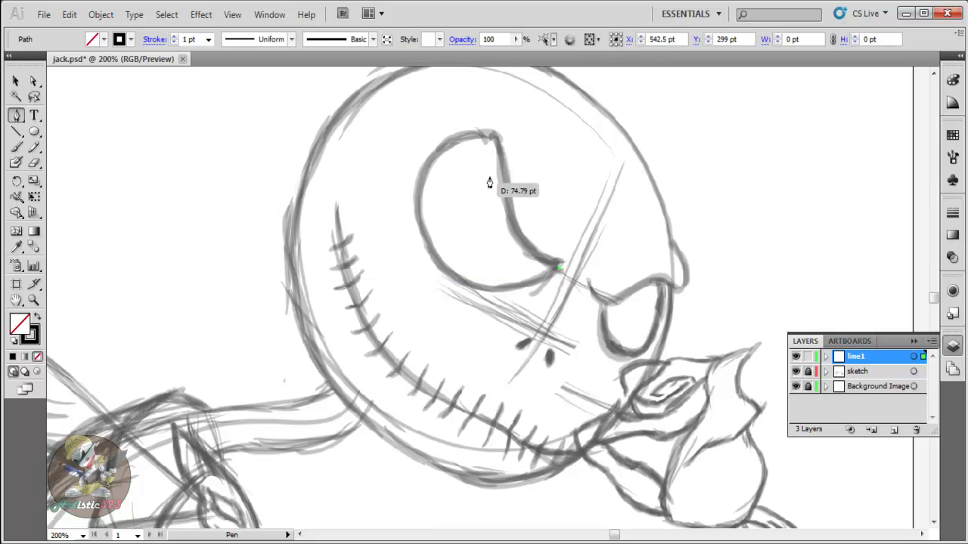
{"action": "left_click", "coordinate": [498, 137]}
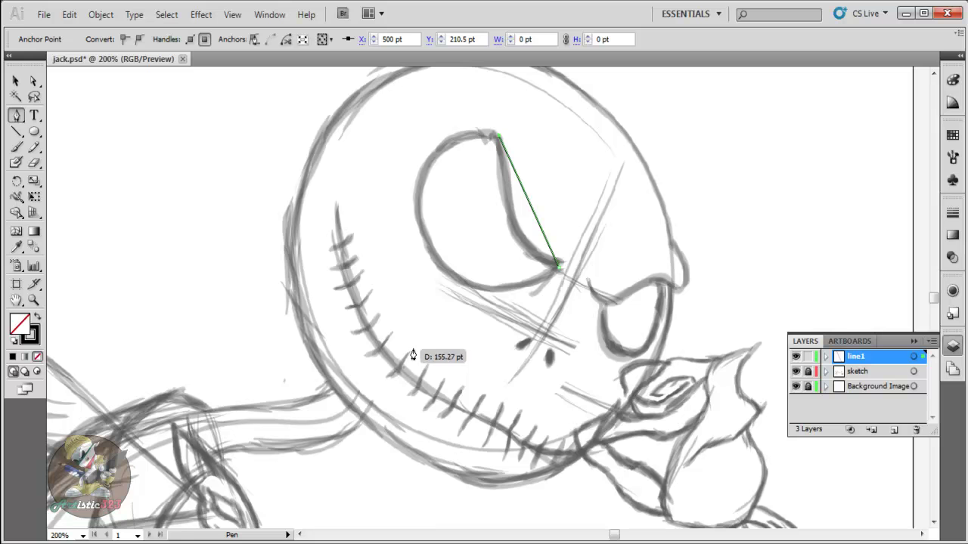
{"action": "left_click", "coordinate": [437, 258]}
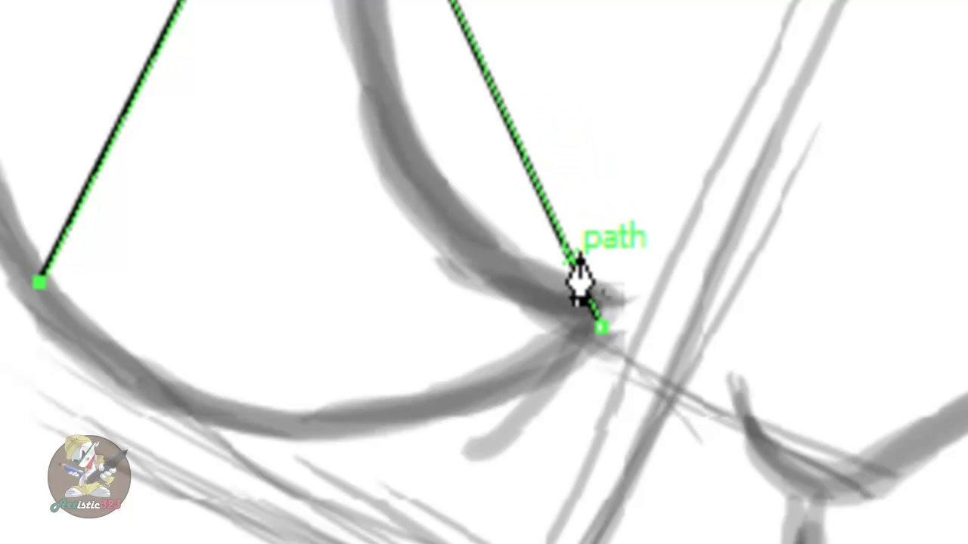
{"action": "left_click", "coordinate": [599, 338]}
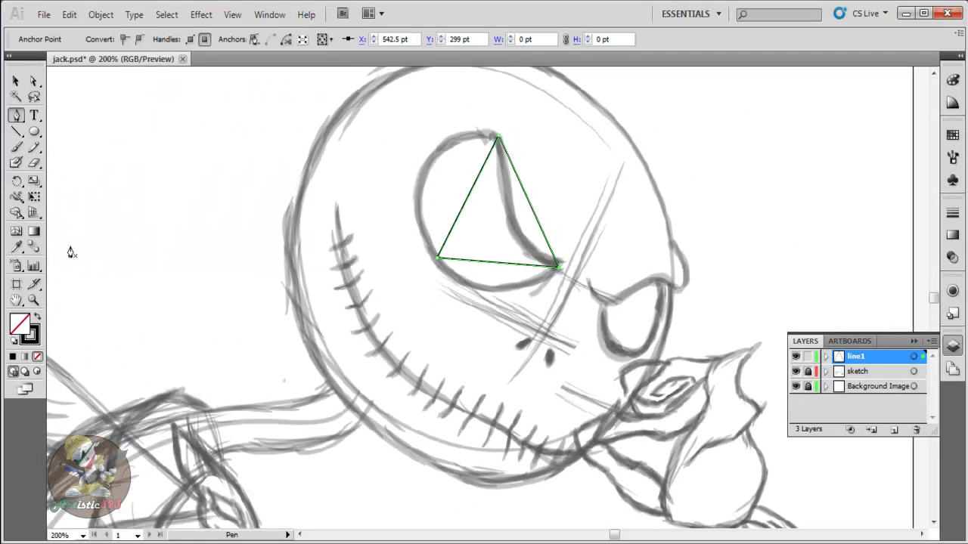
Bend the triangular path's sides with the Convert Anchor Point tool to follow the large eye's crescent outline, keeping its inner corner pointed.
{"action": "left_click_drag", "start_coordinate": [22, 119], "coordinate": [67, 171]}
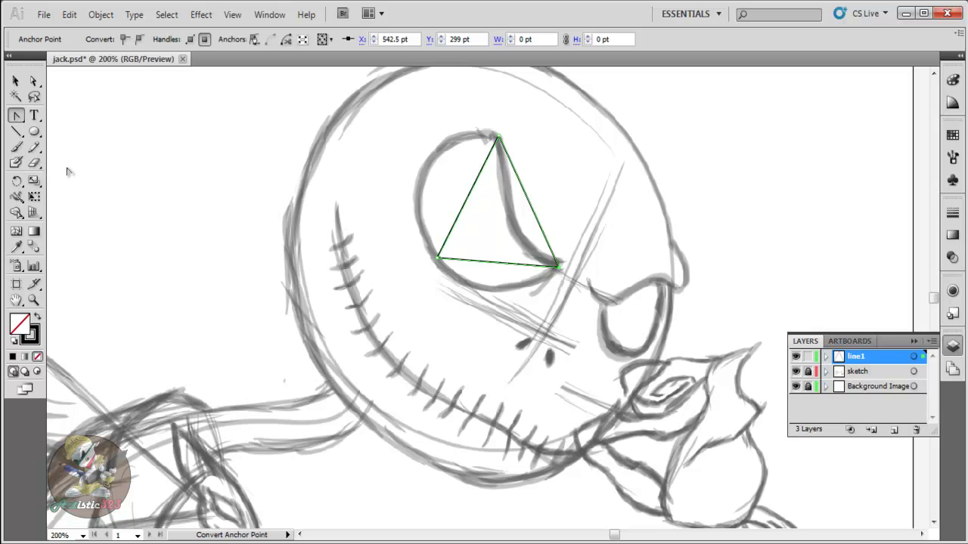
{"action": "left_click", "coordinate": [438, 260]}
{"action": "left_click_drag", "start_coordinate": [438, 259], "coordinate": [494, 318]}
{"action": "left_click_drag", "start_coordinate": [379, 198], "coordinate": [372, 141]}
{"action": "left_click_drag", "start_coordinate": [558, 268], "coordinate": [488, 260]}
{"action": "left_click_drag", "start_coordinate": [630, 280], "coordinate": [560, 277]}
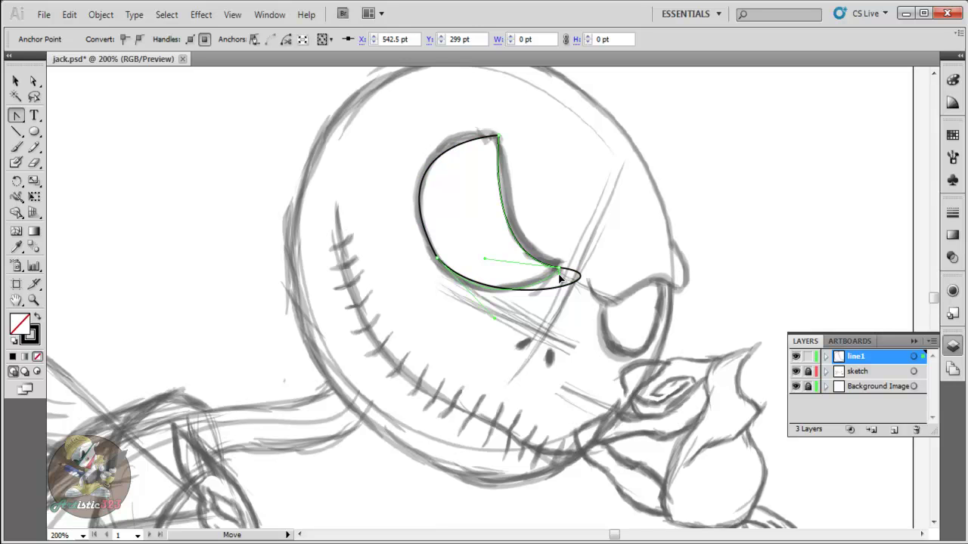
{"action": "left_click", "coordinate": [559, 270], "text": "alt"}
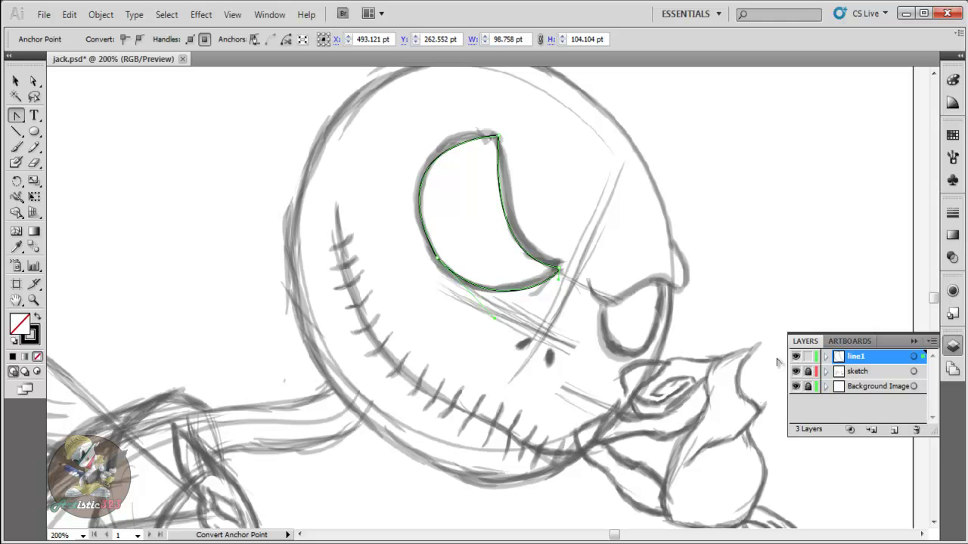
Compare the eye path with and without the sketch layer, and shorten the lower outer anchor's handle to flatten the bottom curve.
{"action": "left_click", "coordinate": [796, 371]}
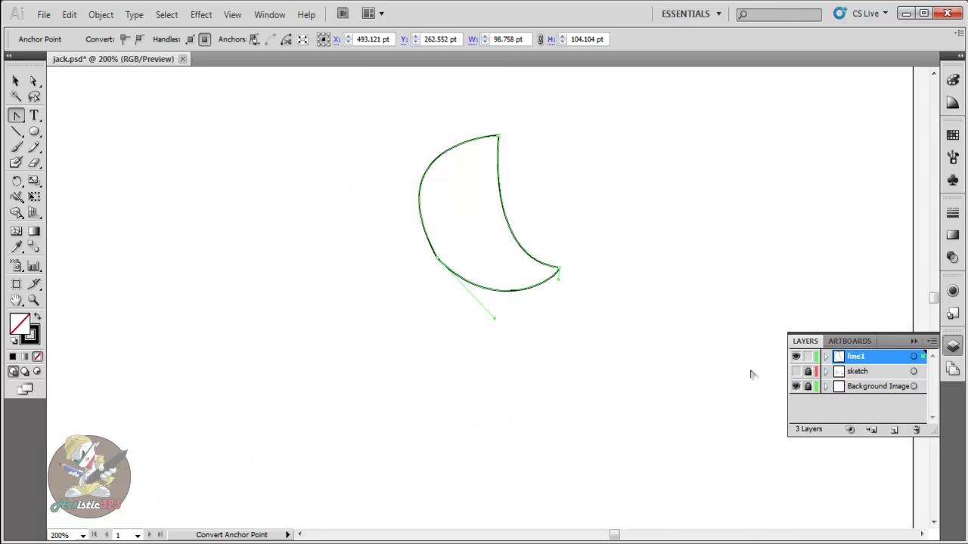
{"action": "left_click", "coordinate": [795, 371]}
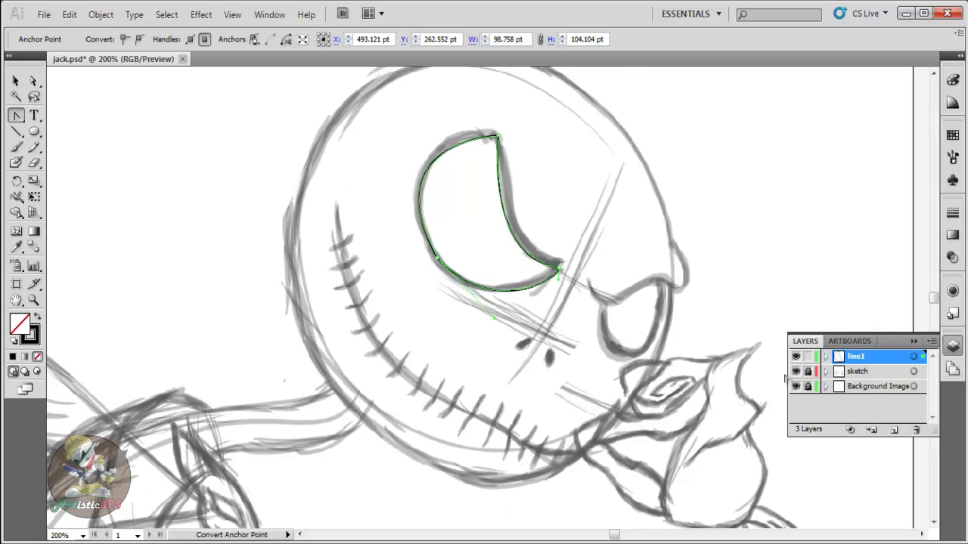
{"action": "left_click_drag", "start_coordinate": [495, 324], "coordinate": [481, 318]}
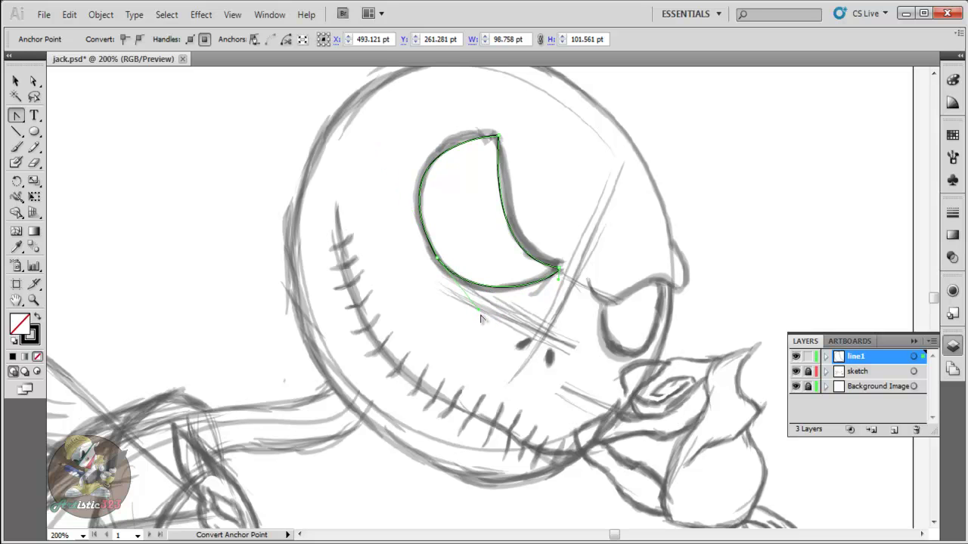
Deselect the eye path and inspect its clean outline with the sketch layer temporarily hidden.
{"action": "left_click", "coordinate": [796, 371]}
{"action": "left_click", "coordinate": [16, 80]}
{"action": "left_click", "coordinate": [237, 278]}
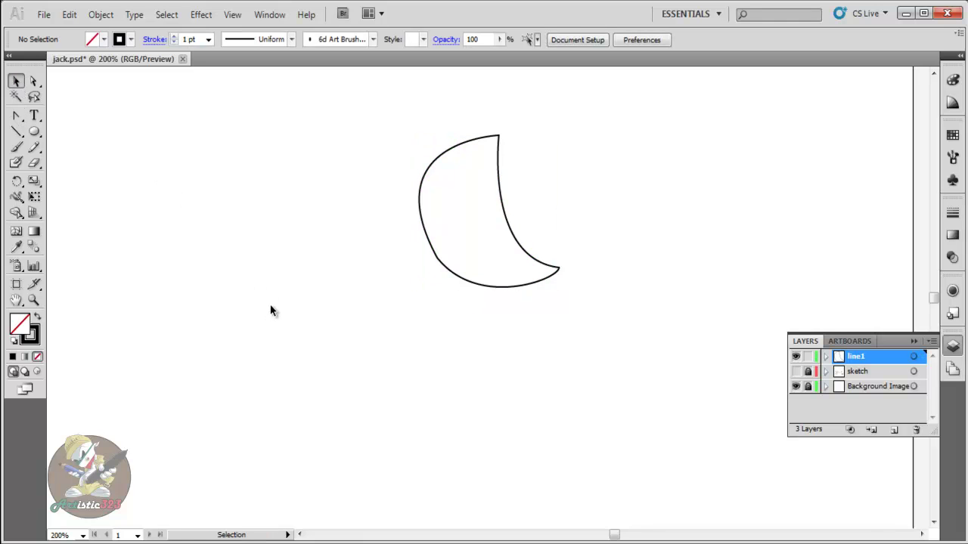
{"action": "left_click", "coordinate": [796, 371]}
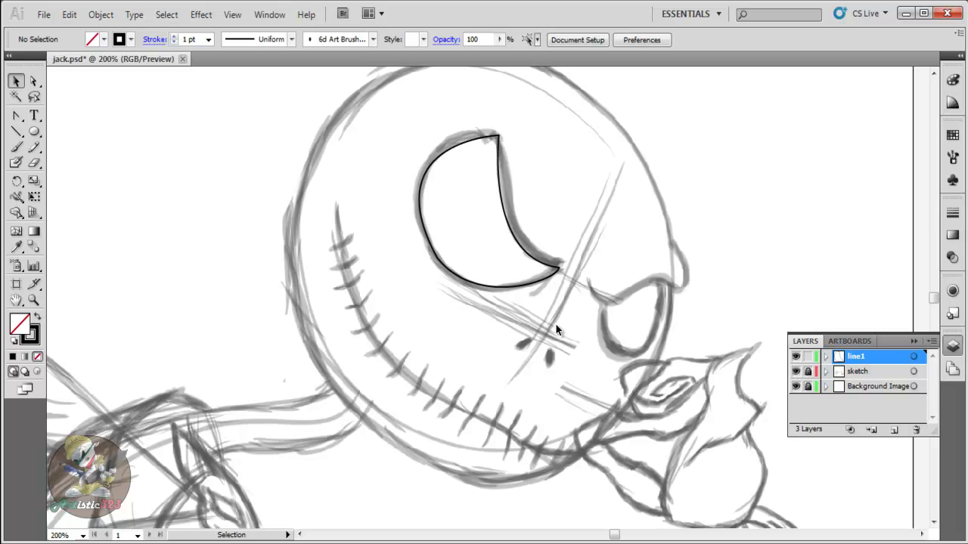
Direct-select the large eye's lower pointed corner and adjust its long handle to bow the concave inner edge.
{"action": "left_click", "coordinate": [500, 200]}
{"action": "left_click", "coordinate": [34, 81]}
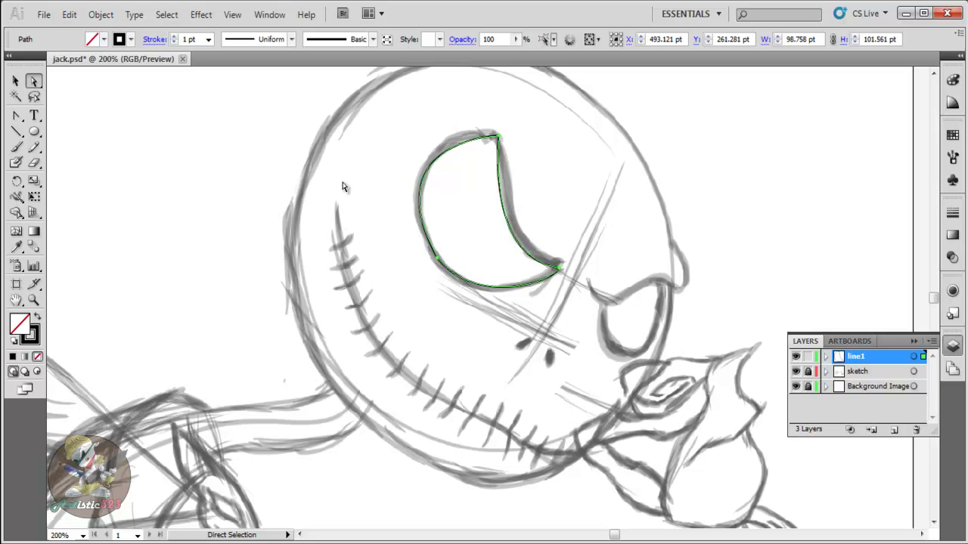
{"action": "left_click", "coordinate": [558, 267]}
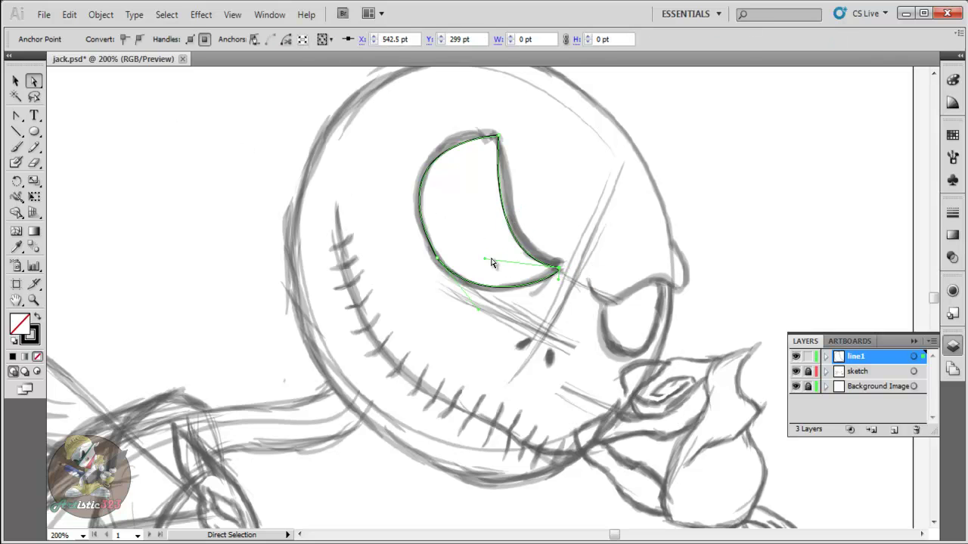
{"action": "mouse_move", "coordinate": [486, 263]}
{"action": "left_mouse_down"}
{"action": "mouse_move", "coordinate": [469, 262]}
{"action": "mouse_move", "coordinate": [496, 277]}
{"action": "mouse_move", "coordinate": [482, 278]}
{"action": "left_mouse_up"}
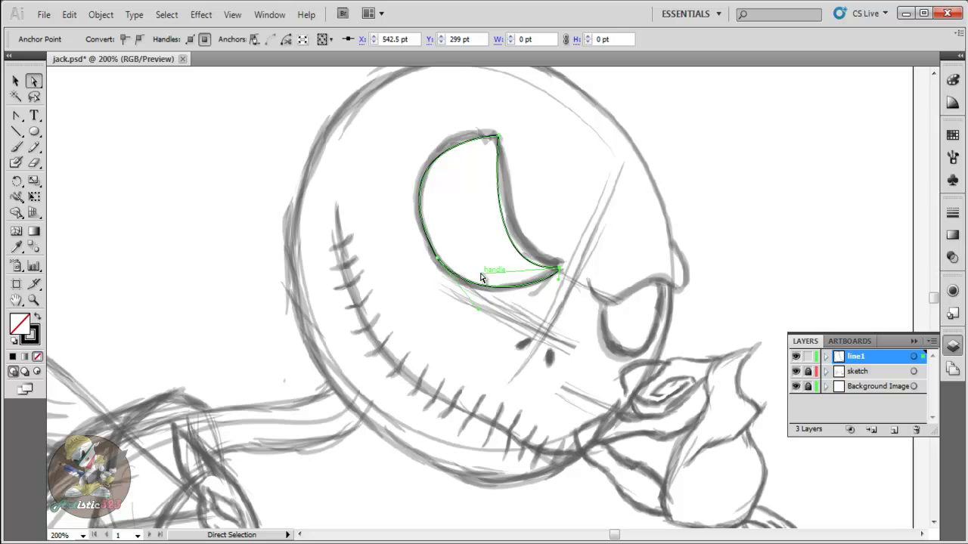
{"action": "mouse_move", "coordinate": [482, 278]}
{"action": "left_mouse_down"}
{"action": "mouse_move", "coordinate": [390, 279]}
{"action": "mouse_move", "coordinate": [478, 286]}
{"action": "mouse_move", "coordinate": [480, 261]}
{"action": "mouse_move", "coordinate": [477, 273]}
{"action": "left_mouse_up"}
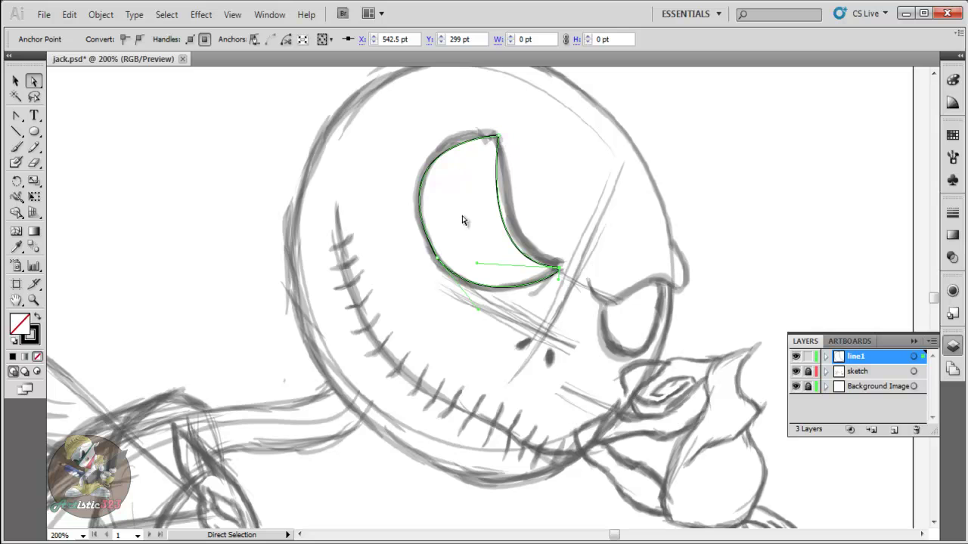
Swap the large eye's fill and stroke so it becomes a solid black shape without outline, and deselect it.
{"action": "left_click", "coordinate": [37, 317]}
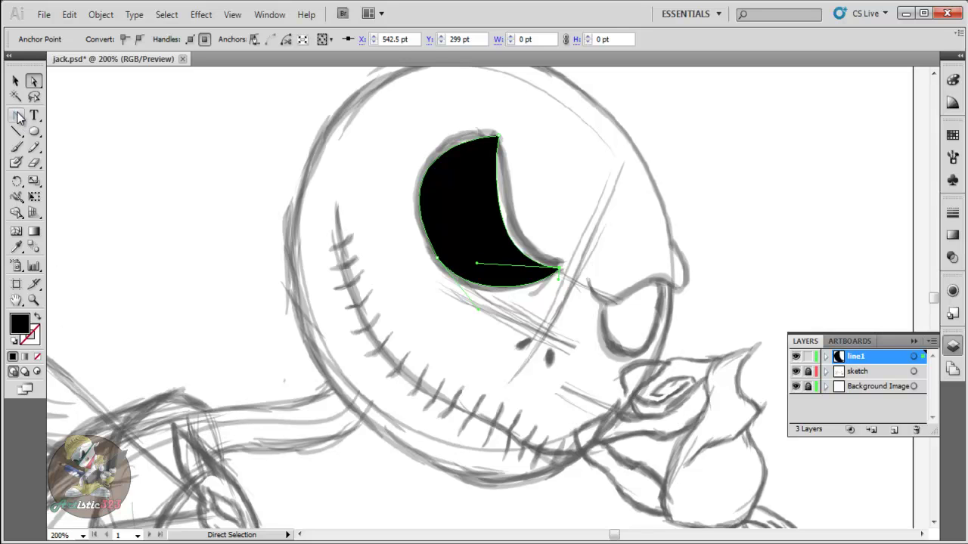
{"action": "left_click", "coordinate": [16, 82]}
{"action": "left_click", "coordinate": [338, 215]}
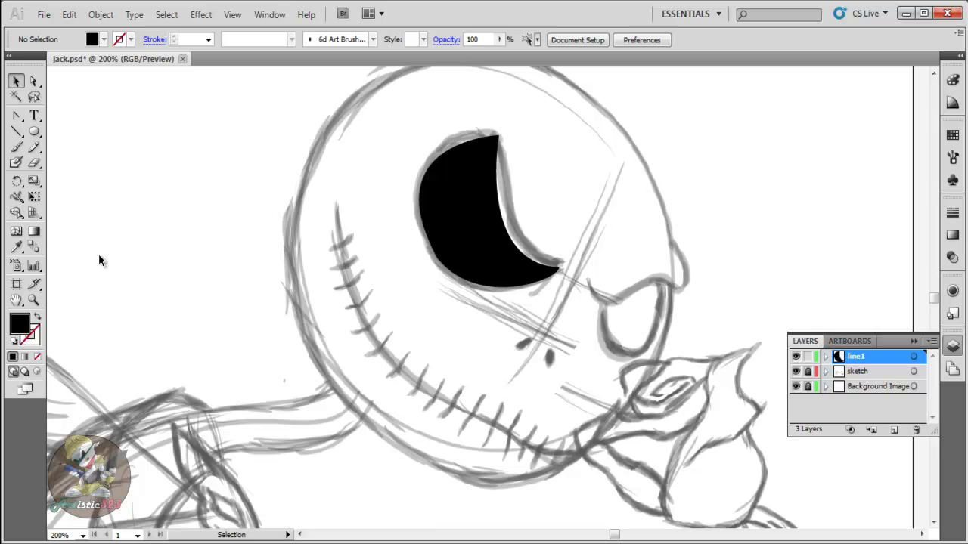
Draw a closed three-point Pen path over the small eye and swap its colors to a black stroke with no fill.
{"action": "left_click_drag", "start_coordinate": [16, 117], "coordinate": [76, 130]}
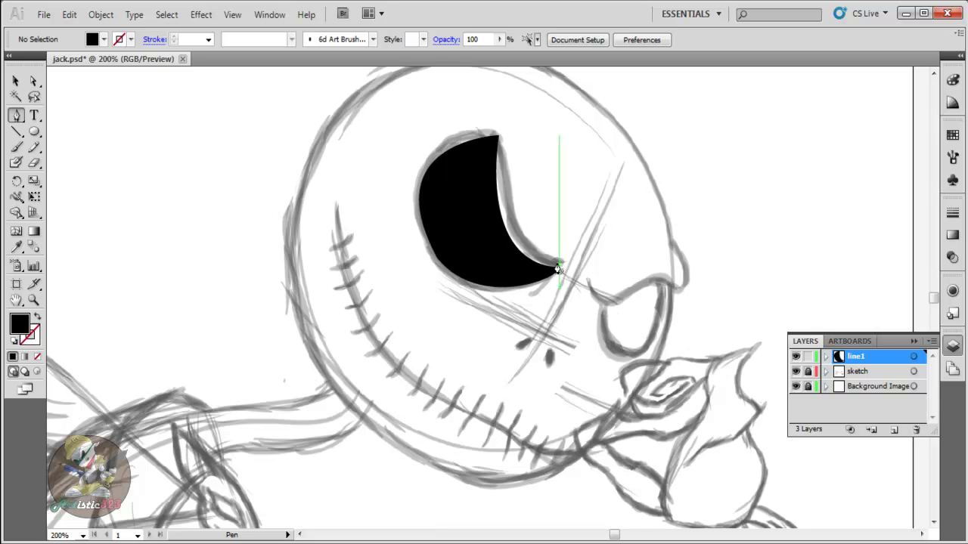
{"action": "left_click", "coordinate": [604, 305]}
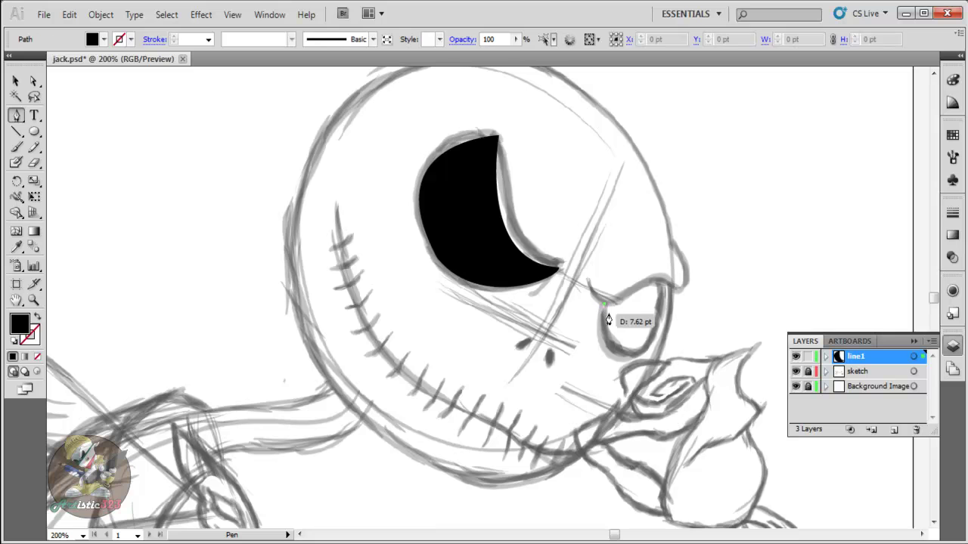
{"action": "left_click", "coordinate": [661, 283]}
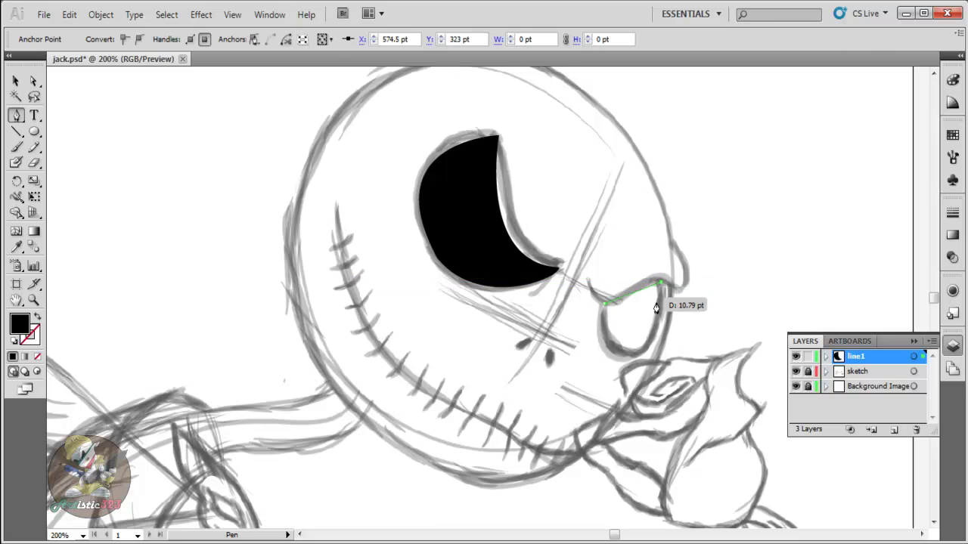
{"action": "left_click", "coordinate": [626, 356]}
{"action": "left_click", "coordinate": [606, 307]}
{"action": "left_click_drag", "start_coordinate": [16, 115], "coordinate": [71, 166]}
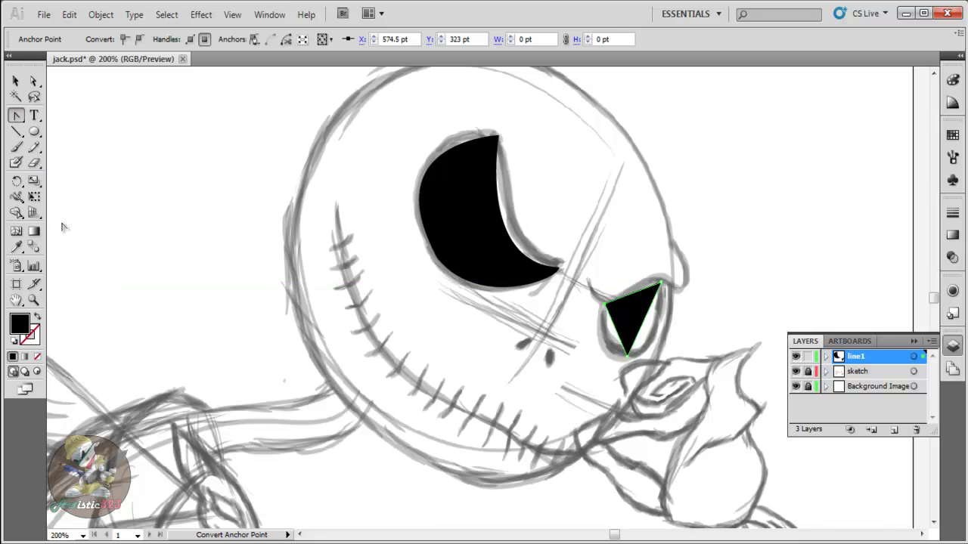
{"action": "left_click", "coordinate": [39, 317]}
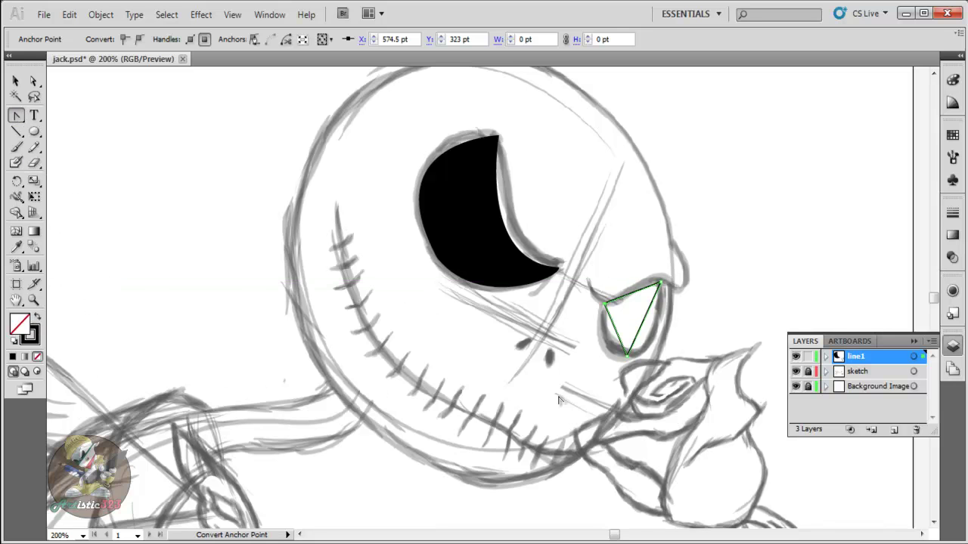
{"action": "left_click", "coordinate": [37, 318]}
{"action": "left_click", "coordinate": [39, 319]}
Curve the small eye's sides from its bottom anchor with the Convert Anchor Point tool, and bend the upper edge from its outer corner.
{"action": "left_click_drag", "start_coordinate": [627, 355], "coordinate": [592, 359]}
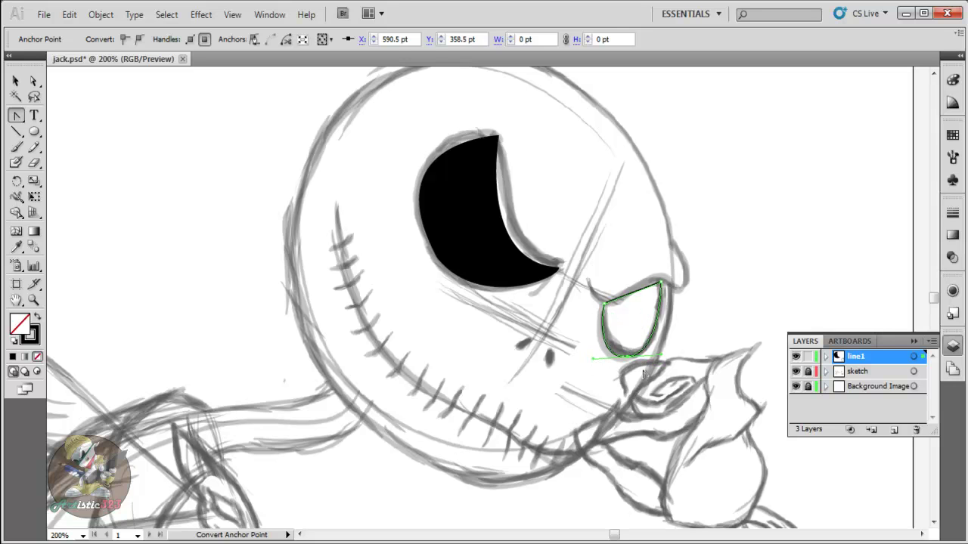
{"action": "left_click_drag", "start_coordinate": [664, 363], "coordinate": [668, 359]}
{"action": "mouse_move", "coordinate": [662, 286]}
{"action": "left_mouse_down"}
{"action": "mouse_move", "coordinate": [644, 303]}
{"action": "mouse_move", "coordinate": [679, 265]}
{"action": "mouse_move", "coordinate": [701, 259]}
{"action": "left_mouse_up"}
{"action": "left_click", "coordinate": [663, 284]}
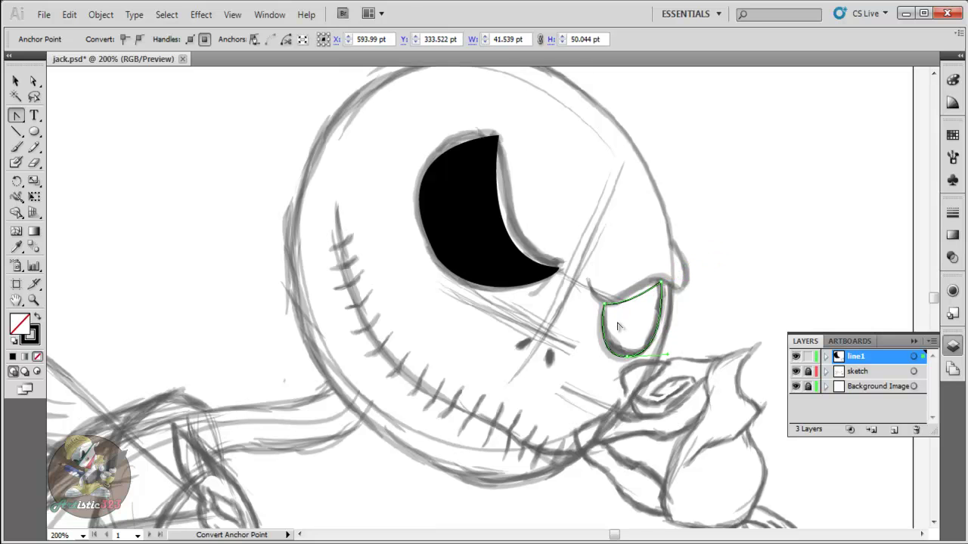
Adjust the outer corner's handle with the Direct Selection tool to reshape the small eye's upper edge.
{"action": "left_click", "coordinate": [34, 81]}
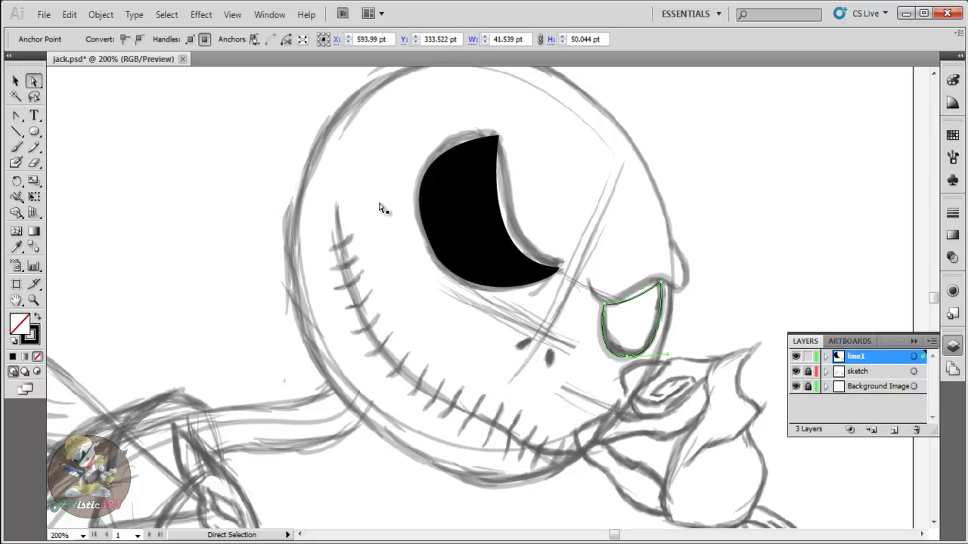
{"action": "left_click", "coordinate": [608, 306]}
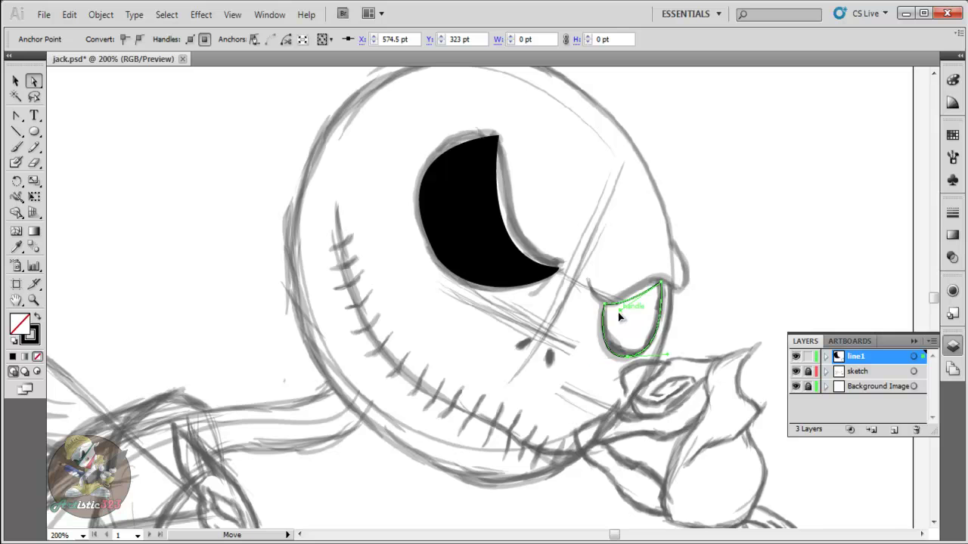
{"action": "left_click_drag", "start_coordinate": [620, 313], "coordinate": [632, 313]}
Pull a handle from the small eye's inner upper corner to dip the upper edge, and restore the side curve so the corner stays pointed.
{"action": "left_click", "coordinate": [16, 115]}
{"action": "left_click_drag", "start_coordinate": [18, 115], "coordinate": [60, 167]}
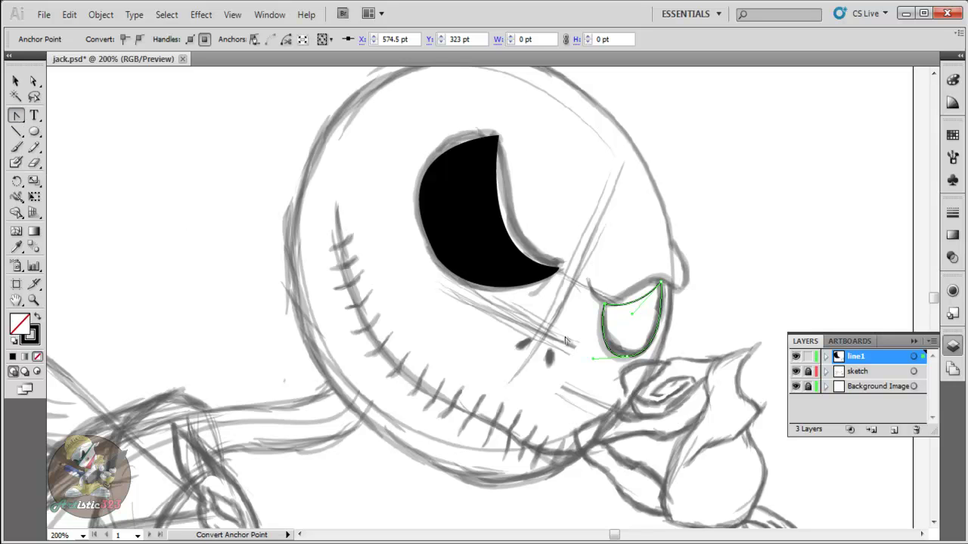
{"action": "left_click_drag", "start_coordinate": [605, 307], "coordinate": [572, 292]}
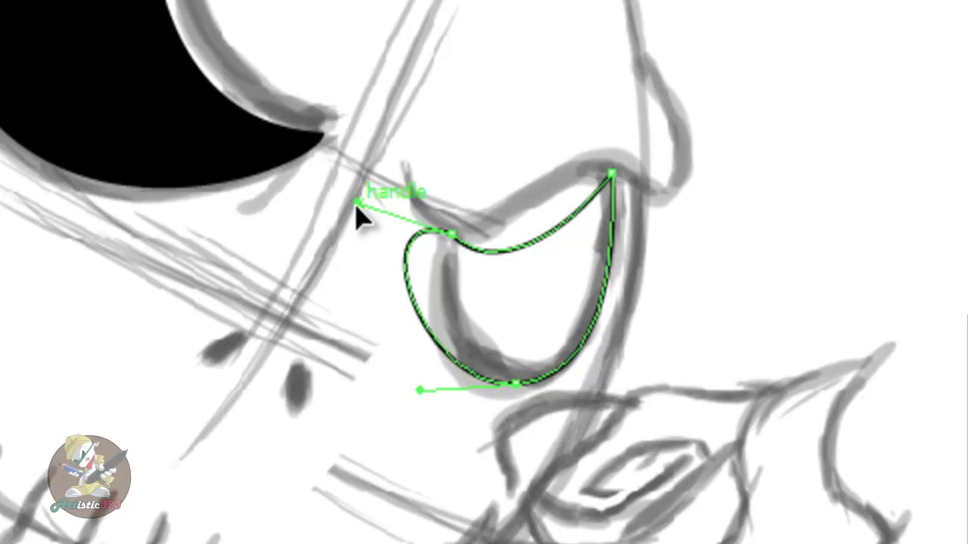
{"action": "left_click_drag", "start_coordinate": [570, 294], "coordinate": [578, 298]}
{"action": "left_click_drag", "start_coordinate": [381, 215], "coordinate": [449, 249]}
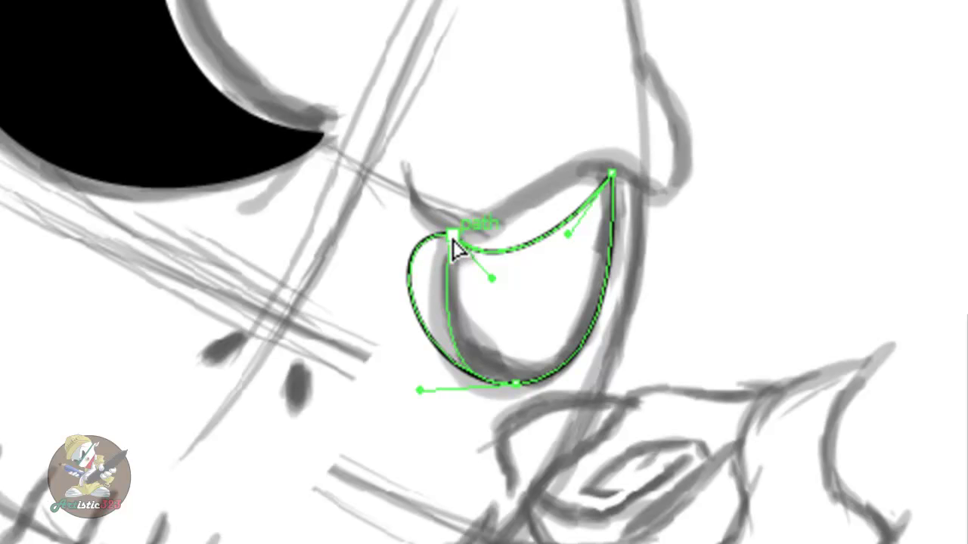
{"action": "left_click", "coordinate": [454, 241], "text": "alt"}
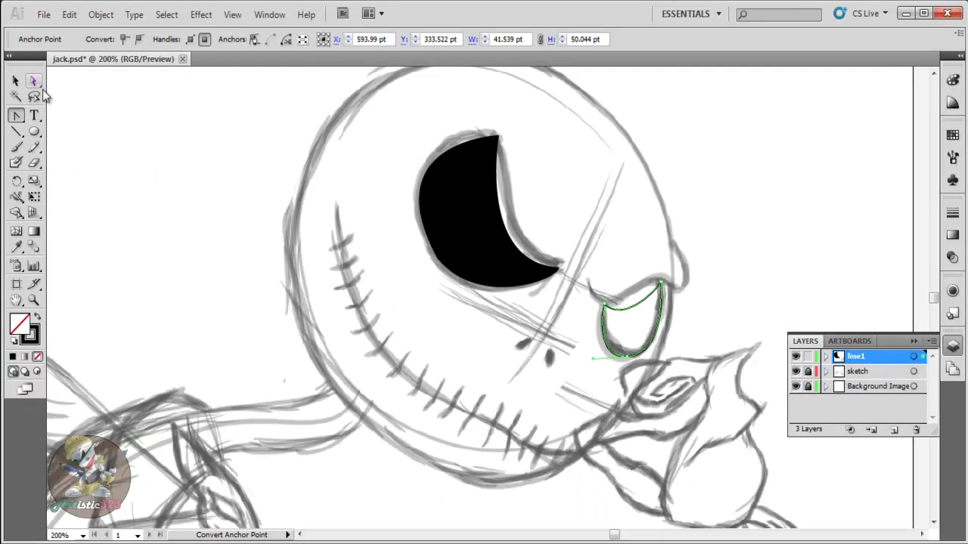
Try converting the small eye's bottom anchor to a corner point with straight sides, and undo the conversion.
{"action": "left_click", "coordinate": [33, 81]}
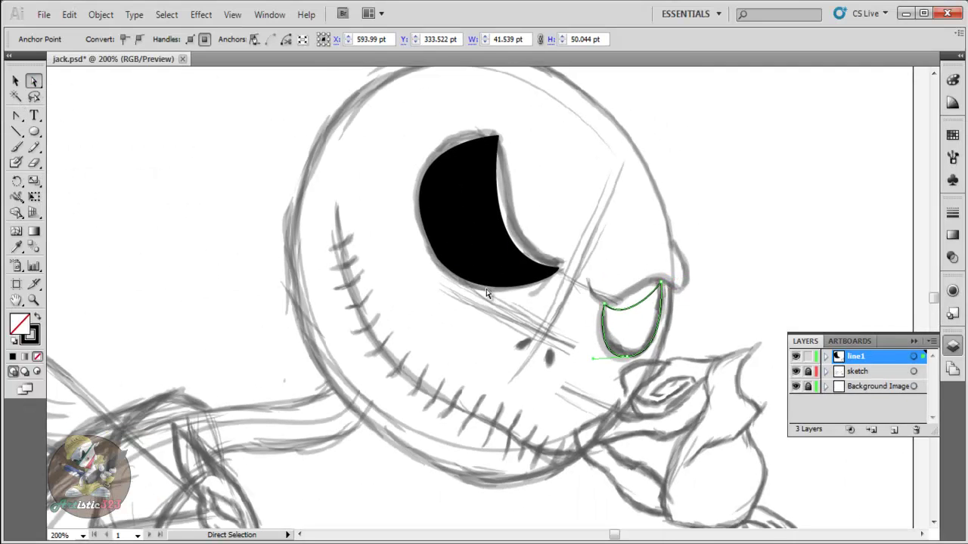
{"action": "left_click", "coordinate": [16, 119]}
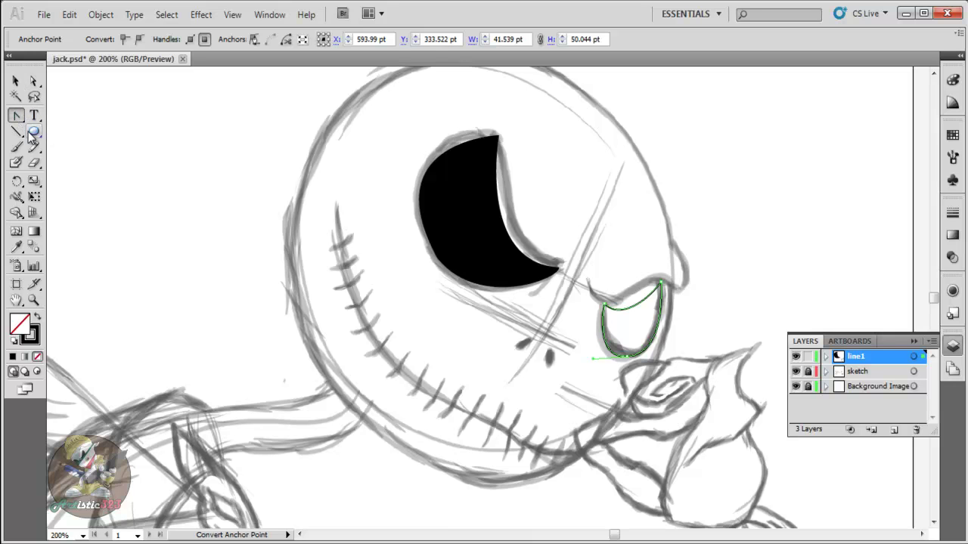
{"action": "left_click", "coordinate": [662, 283]}
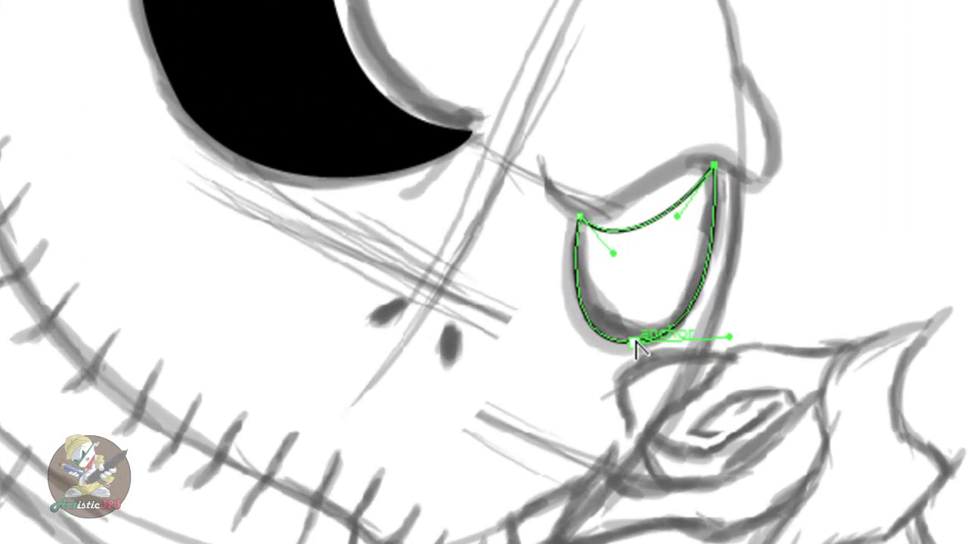
{"action": "left_click", "coordinate": [633, 343]}
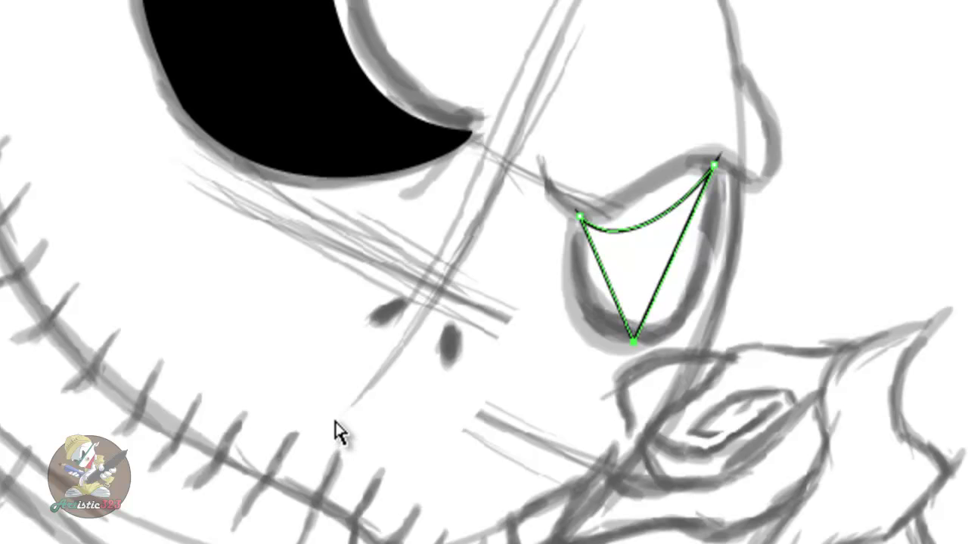
{"action": "key", "text": "shift+s"}
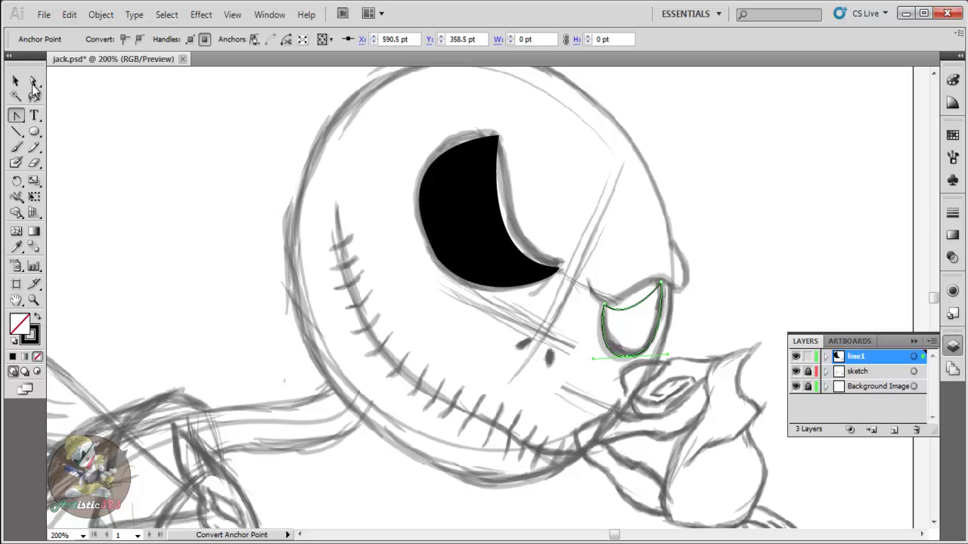
Direct-select the small eye's path and redirect the handles at both ends of its upper edge into an S-curve.
{"action": "left_click", "coordinate": [16, 81]}
{"action": "left_click", "coordinate": [422, 215]}
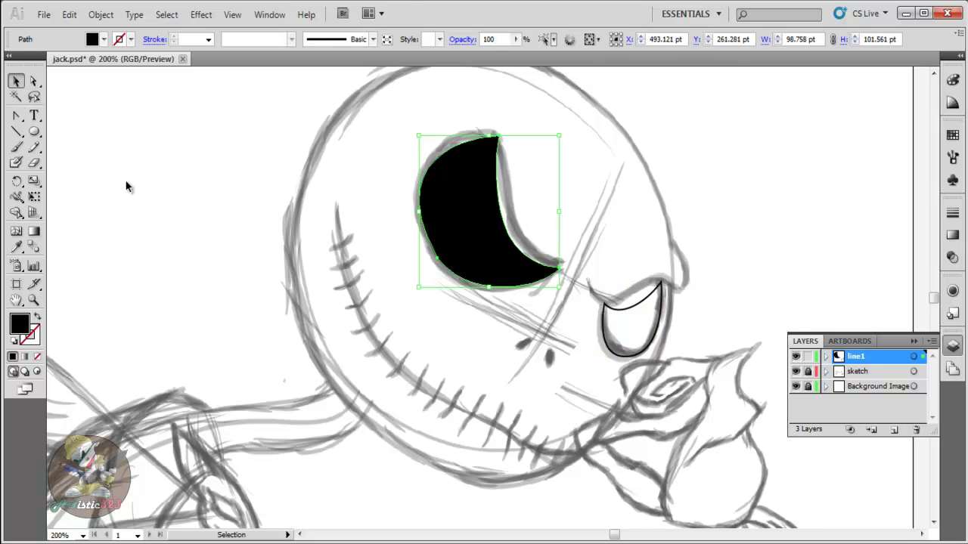
{"action": "left_click", "coordinate": [34, 82]}
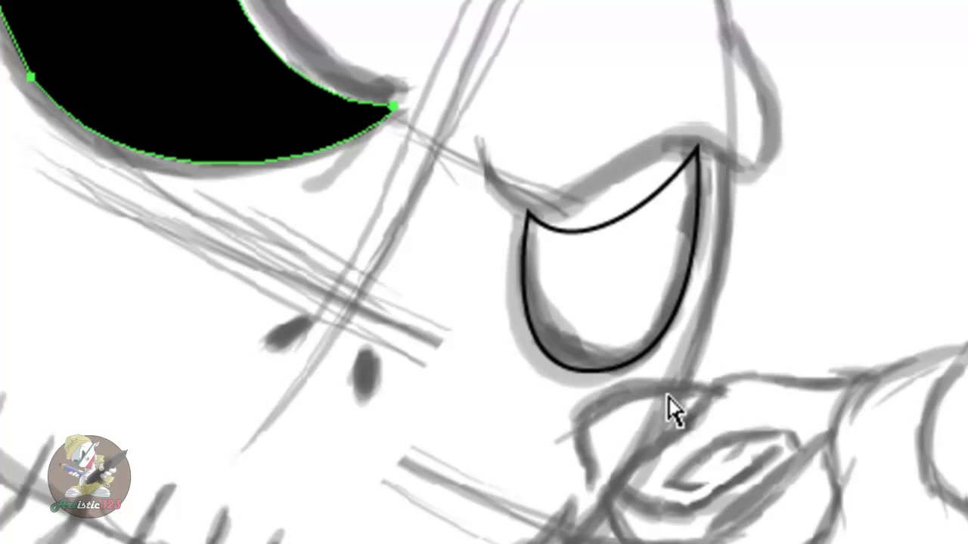
{"action": "left_click", "coordinate": [626, 358]}
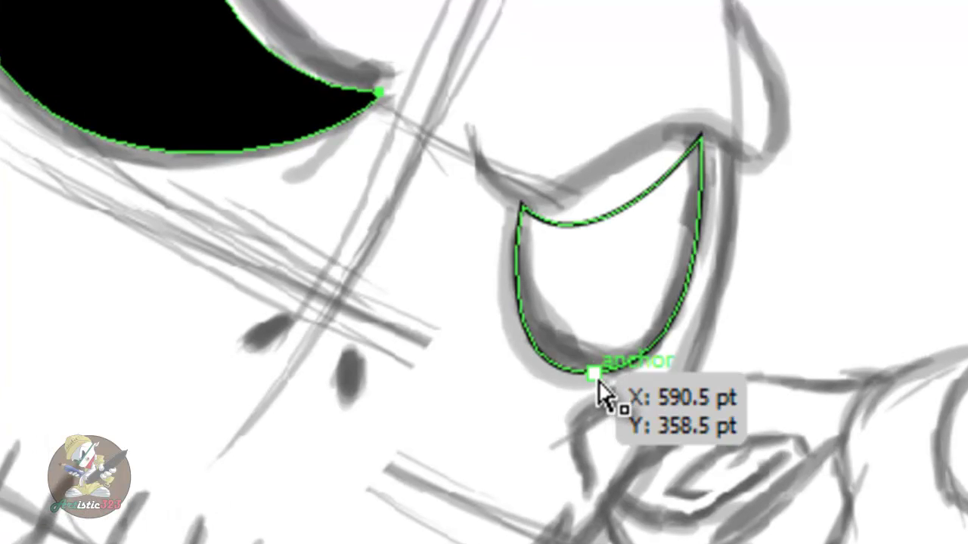
{"action": "left_click", "coordinate": [595, 373]}
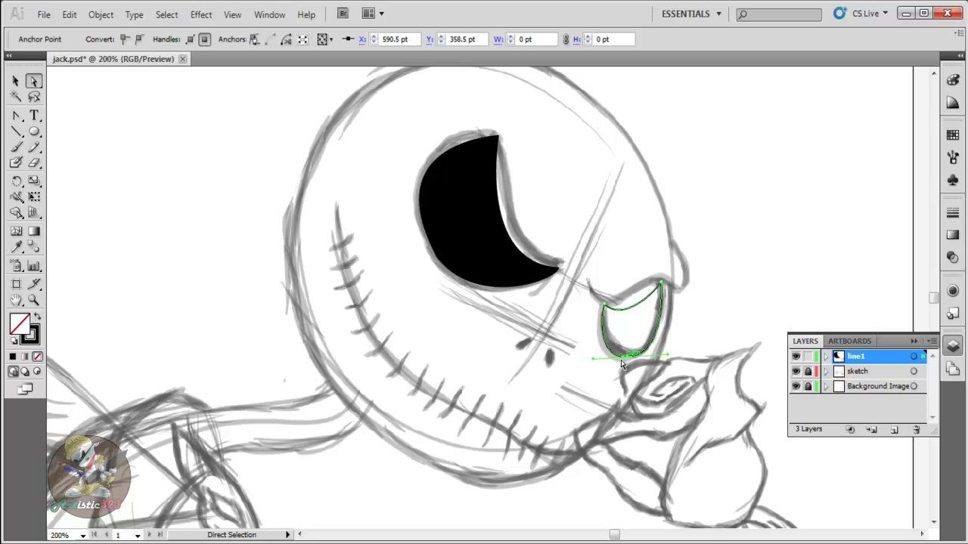
{"action": "left_click", "coordinate": [605, 321]}
{"action": "left_click_drag", "start_coordinate": [619, 322], "coordinate": [642, 297]}
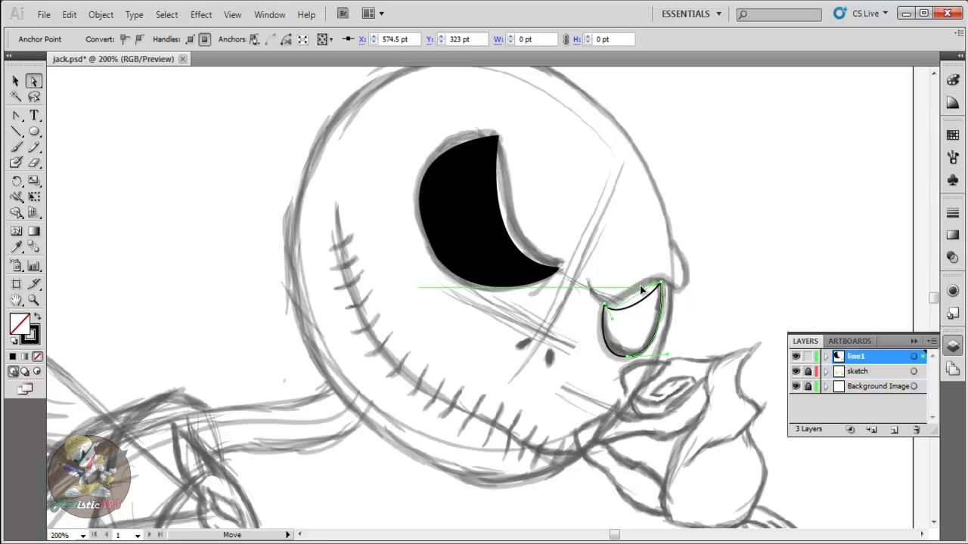
{"action": "mouse_move", "coordinate": [612, 328]}
{"action": "left_mouse_down"}
{"action": "mouse_move", "coordinate": [620, 338]}
{"action": "mouse_move", "coordinate": [616, 330]}
{"action": "left_mouse_up"}
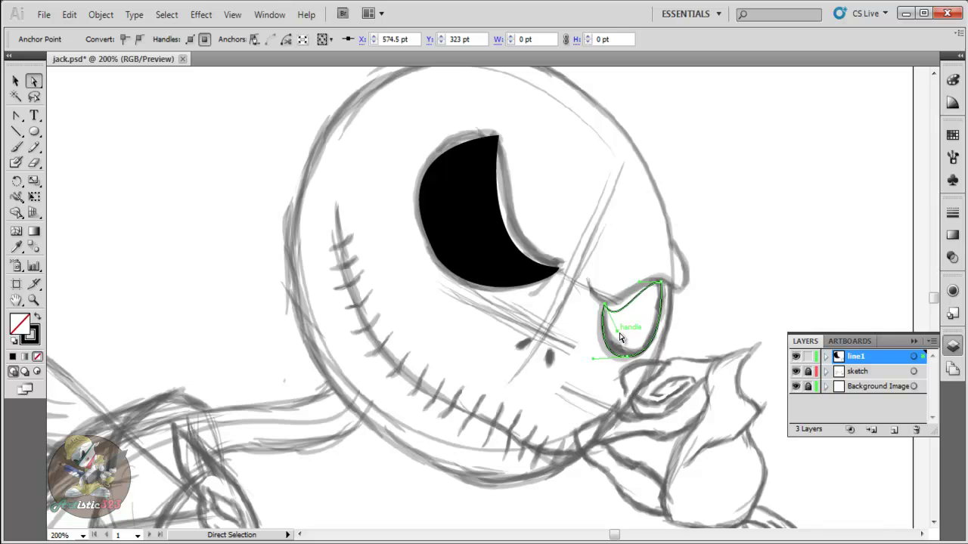
Fine-tune both upper-edge handles to match the sketched brow line, and swap the small eye's fill and stroke to make it solid black.
{"action": "left_click", "coordinate": [635, 279]}
{"action": "left_click_drag", "start_coordinate": [637, 281], "coordinate": [628, 285]}
{"action": "left_click_drag", "start_coordinate": [616, 330], "coordinate": [631, 323]}
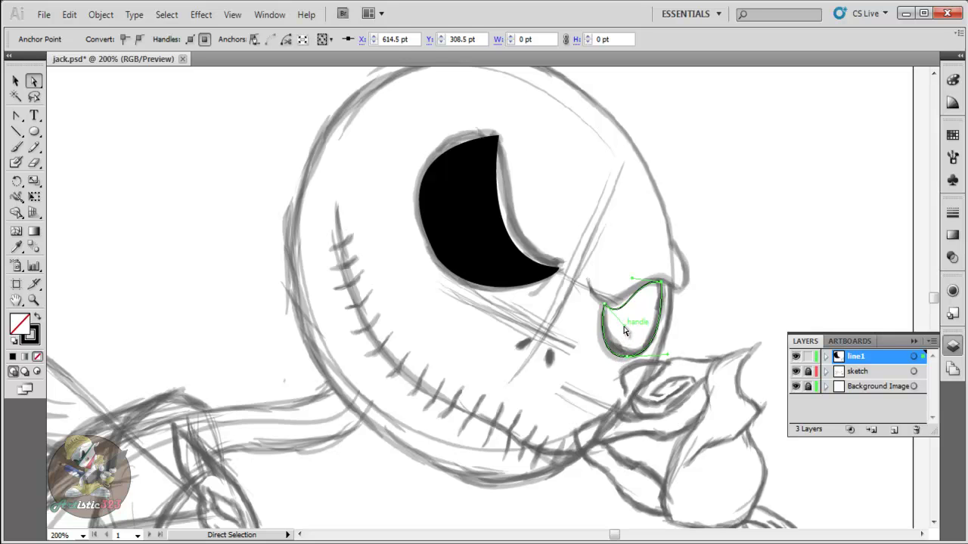
{"action": "left_click_drag", "start_coordinate": [623, 333], "coordinate": [624, 339]}
{"action": "left_click", "coordinate": [37, 316]}
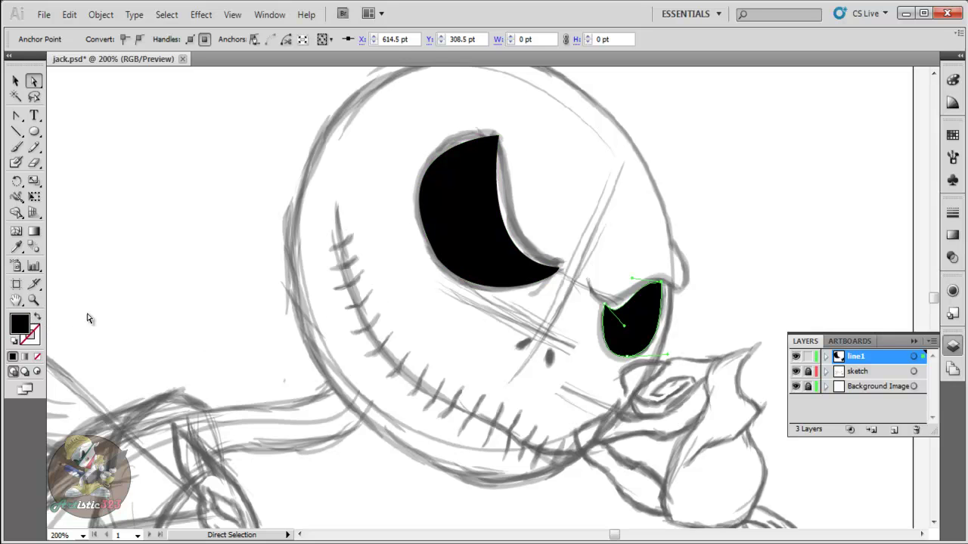